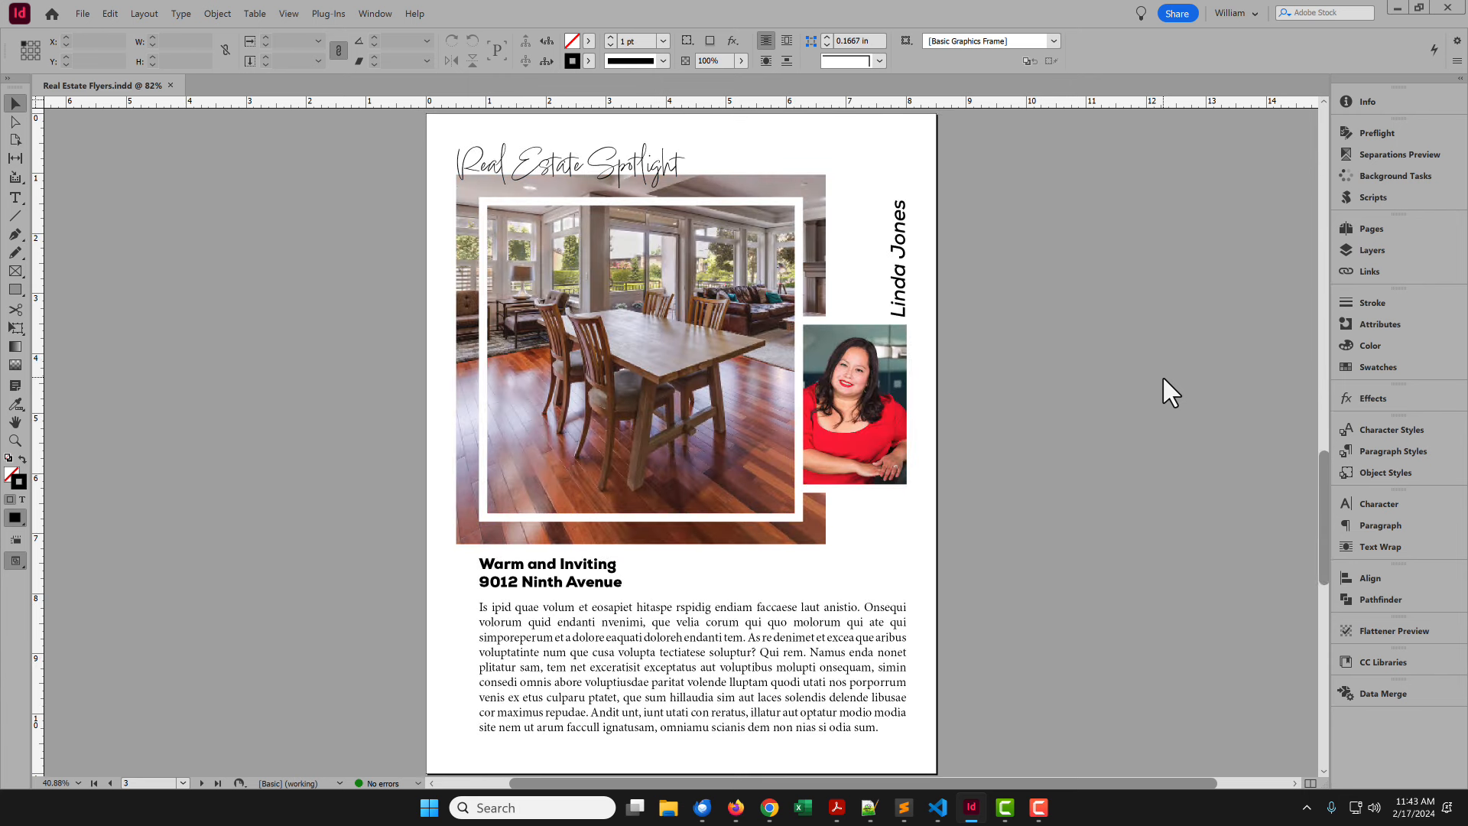
Flip through the flyer pages, return to the first page and launch the Sort Pages script
key("shift+Page_Down")
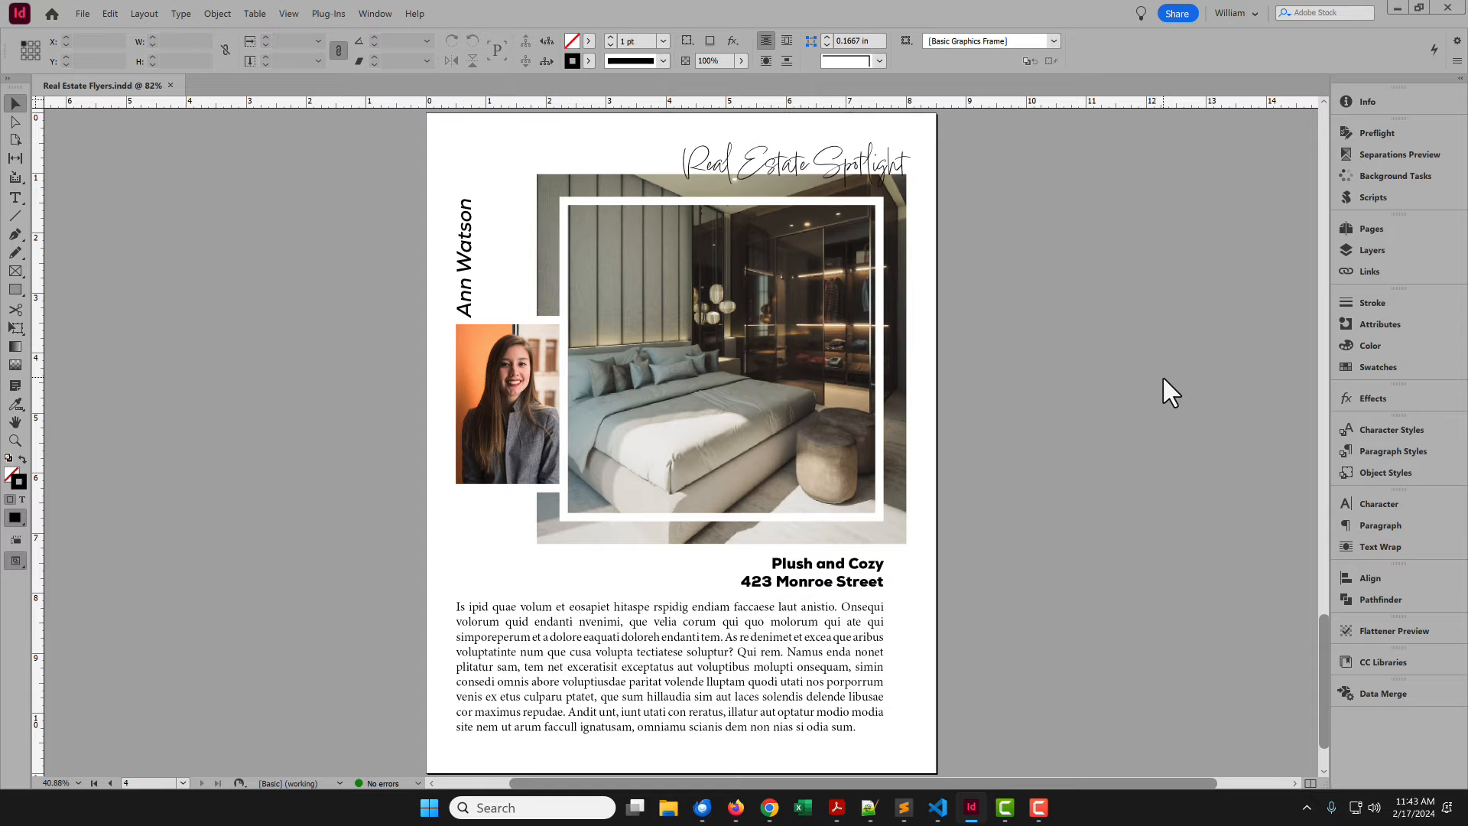
key("ctrl+shift+Page_Up")
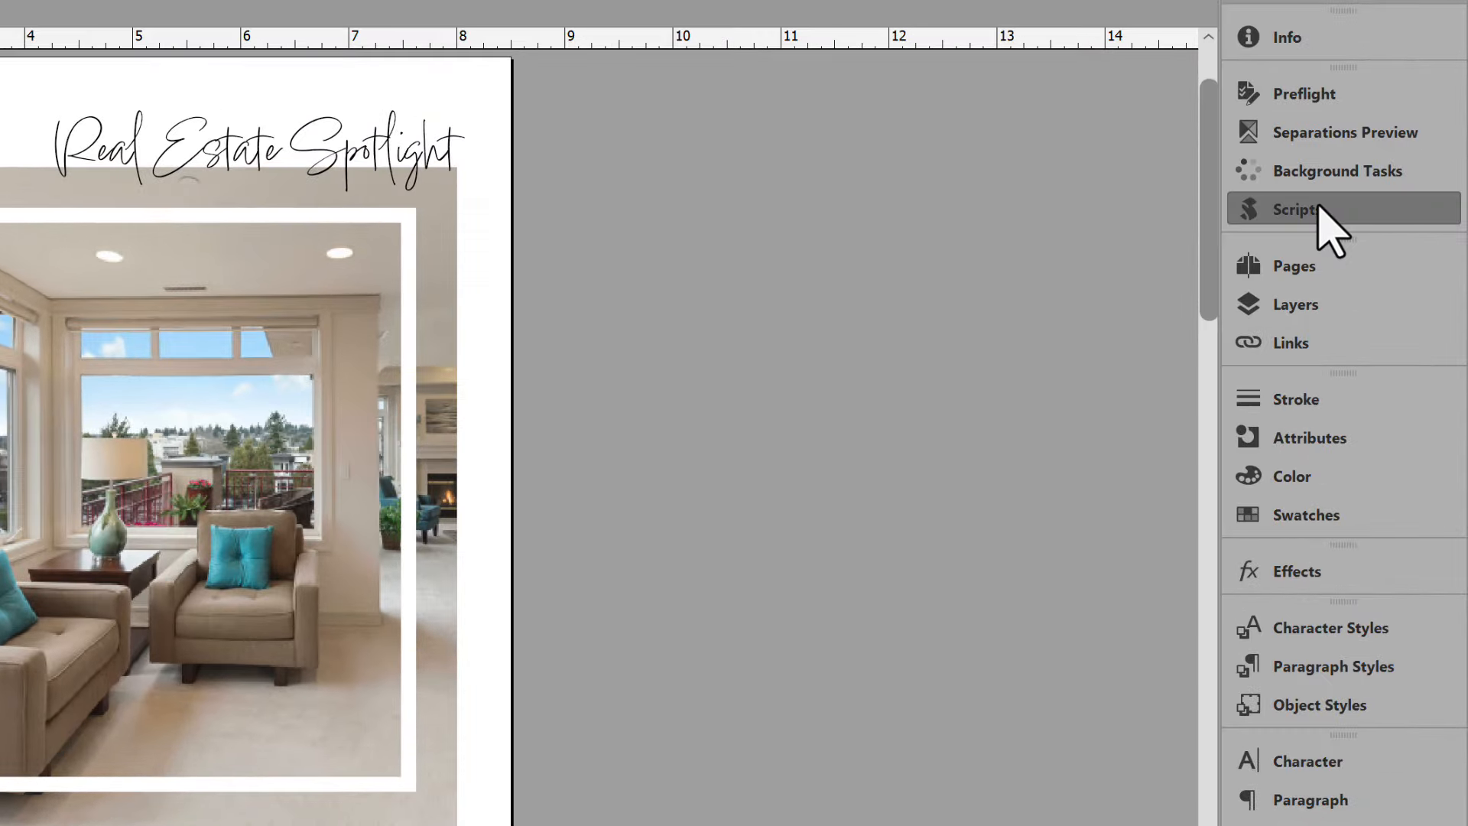
left_click(1318, 208)
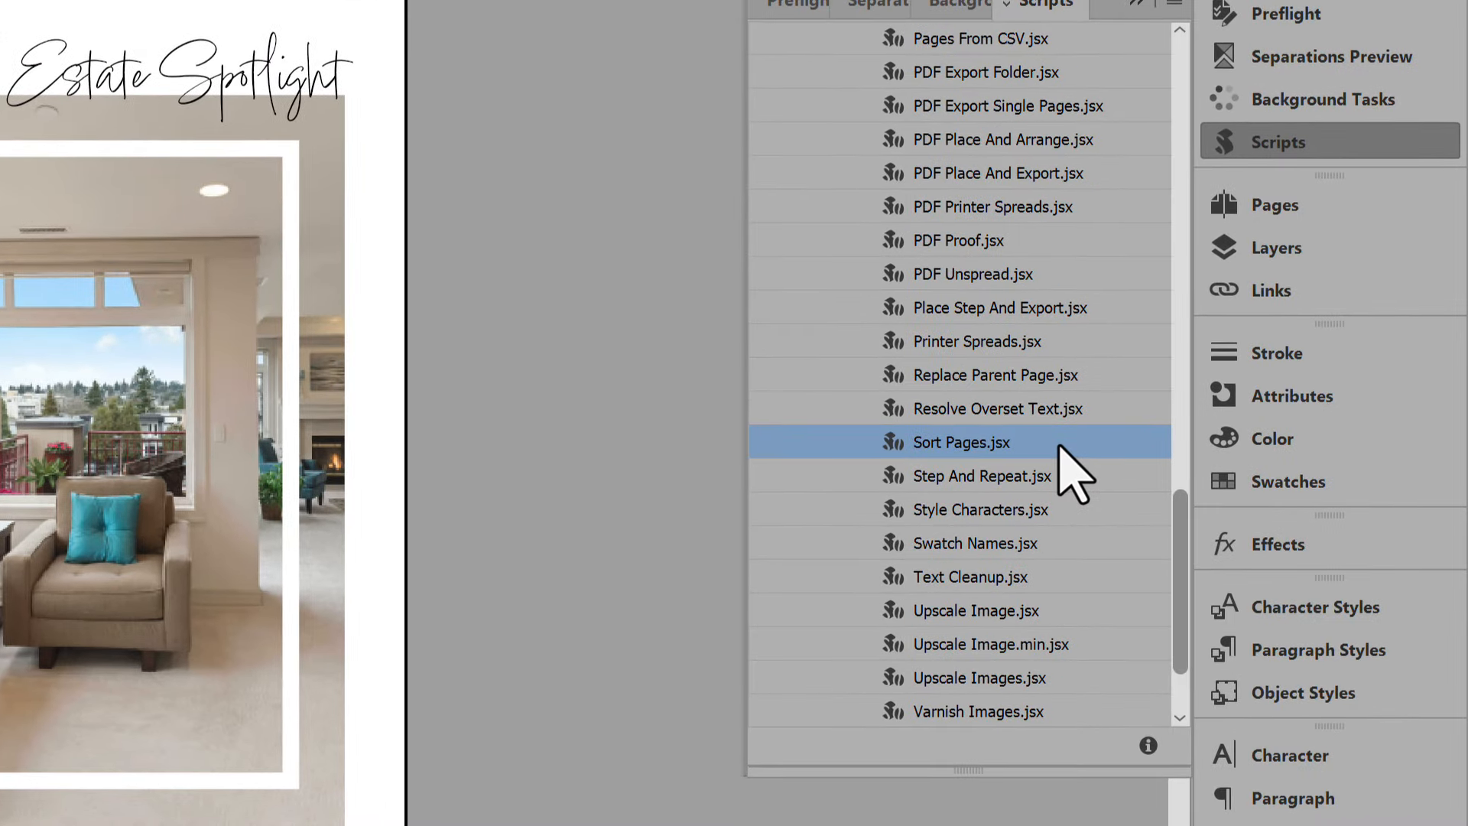
double_click(947, 443)
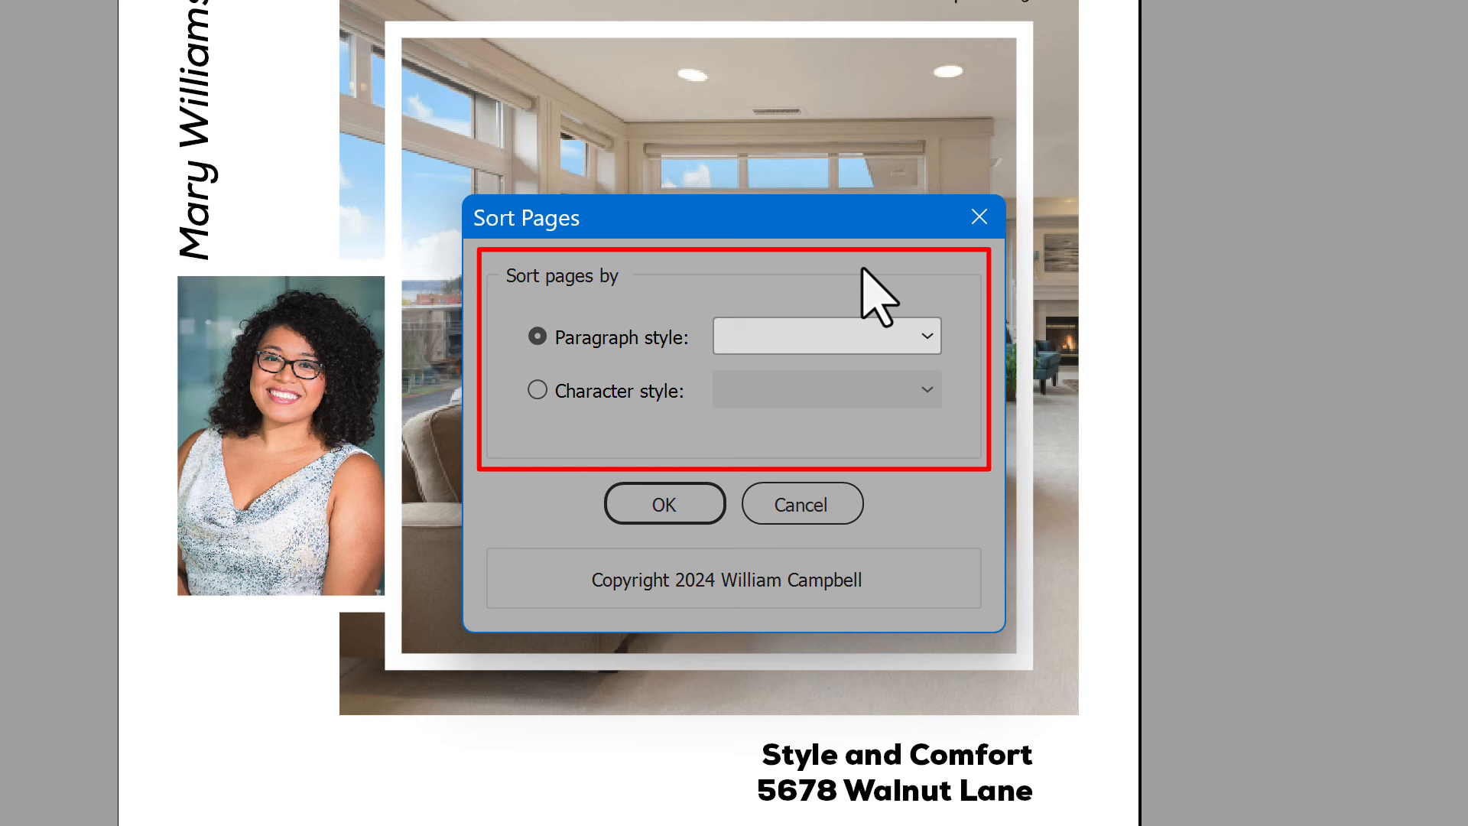
Sort the document's pages by the Agent paragraph style
left_click(925, 334)
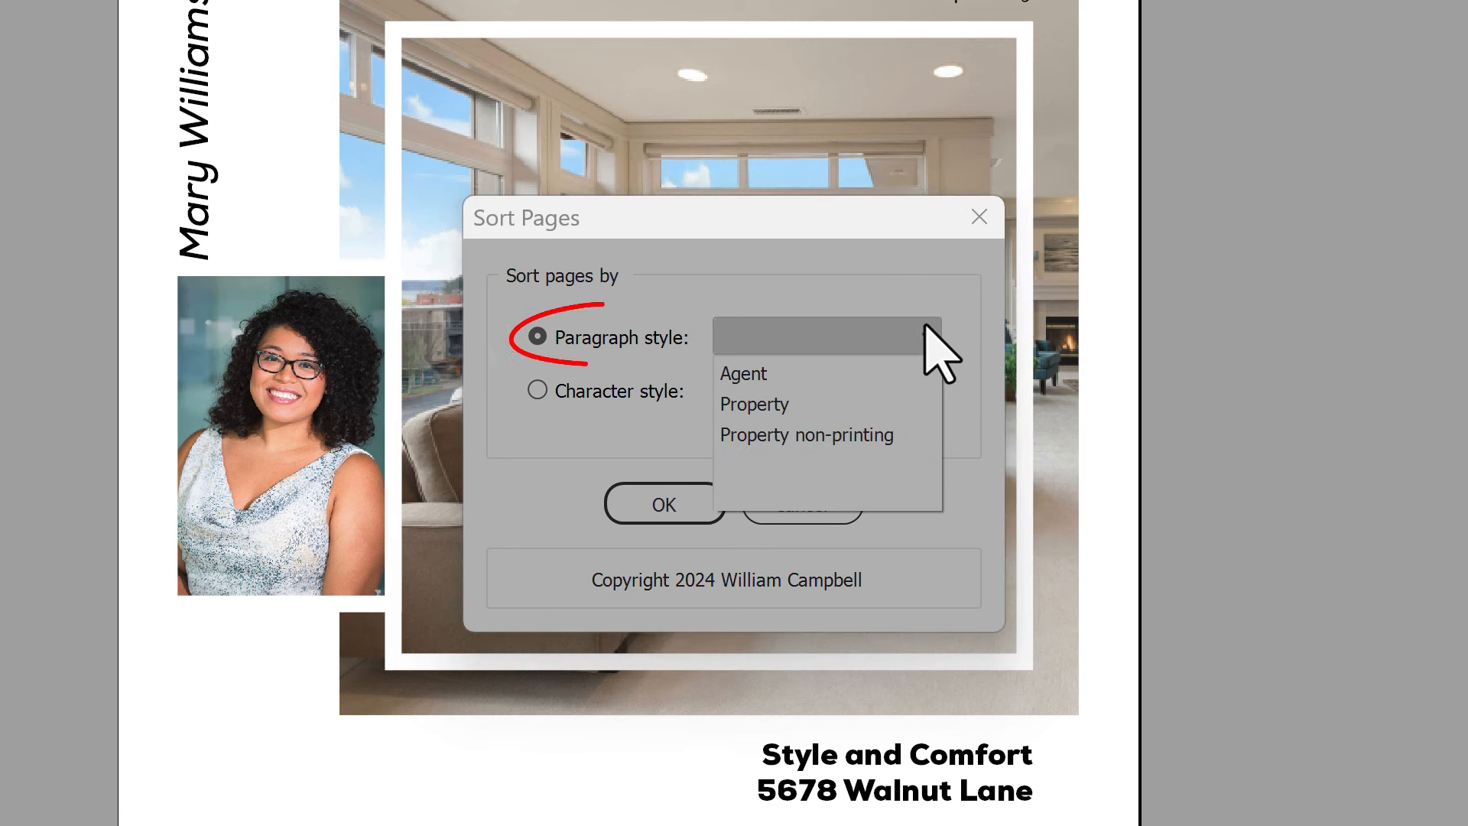
left_click(927, 335)
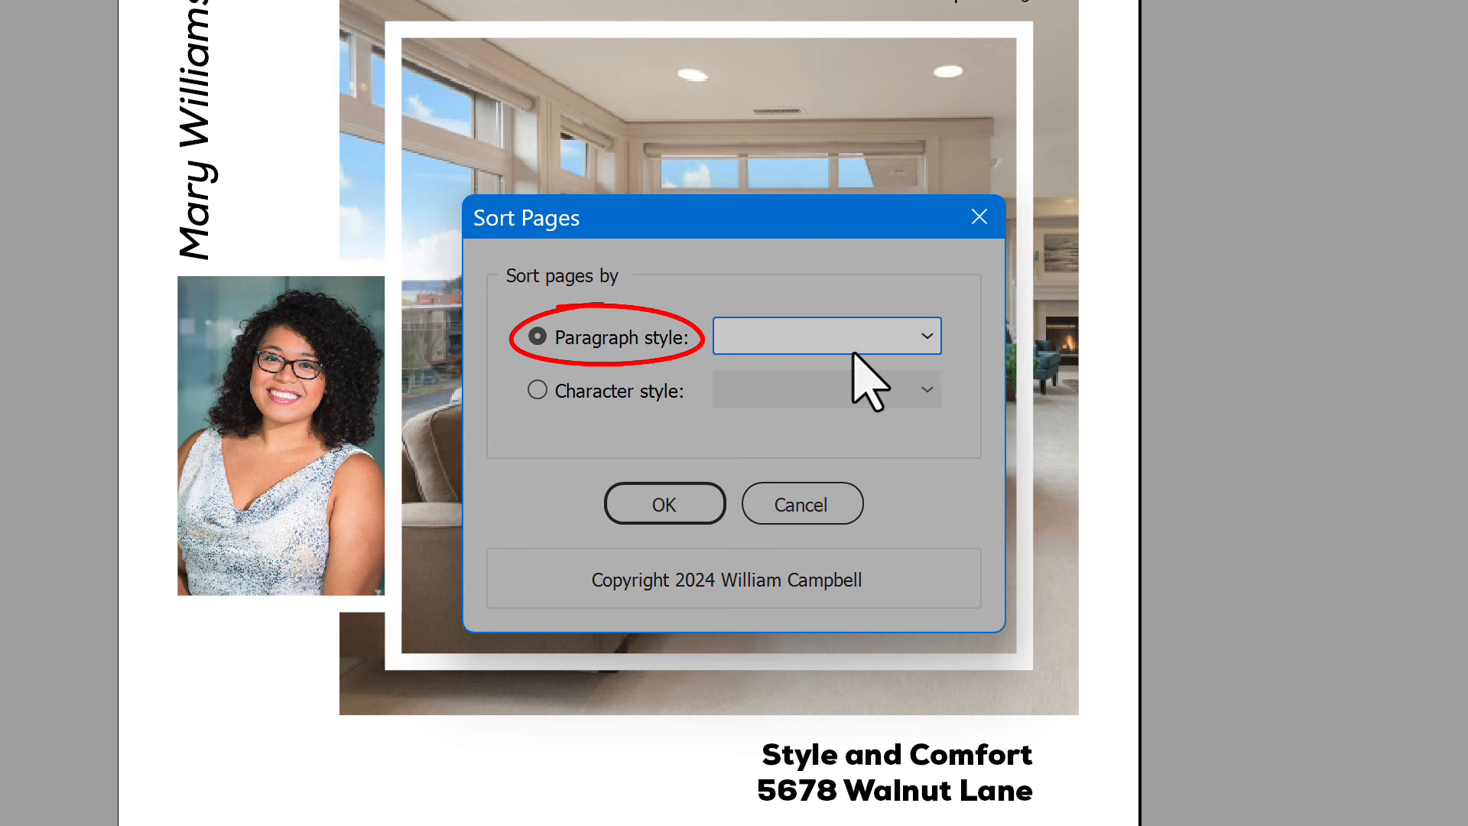
left_click(662, 397)
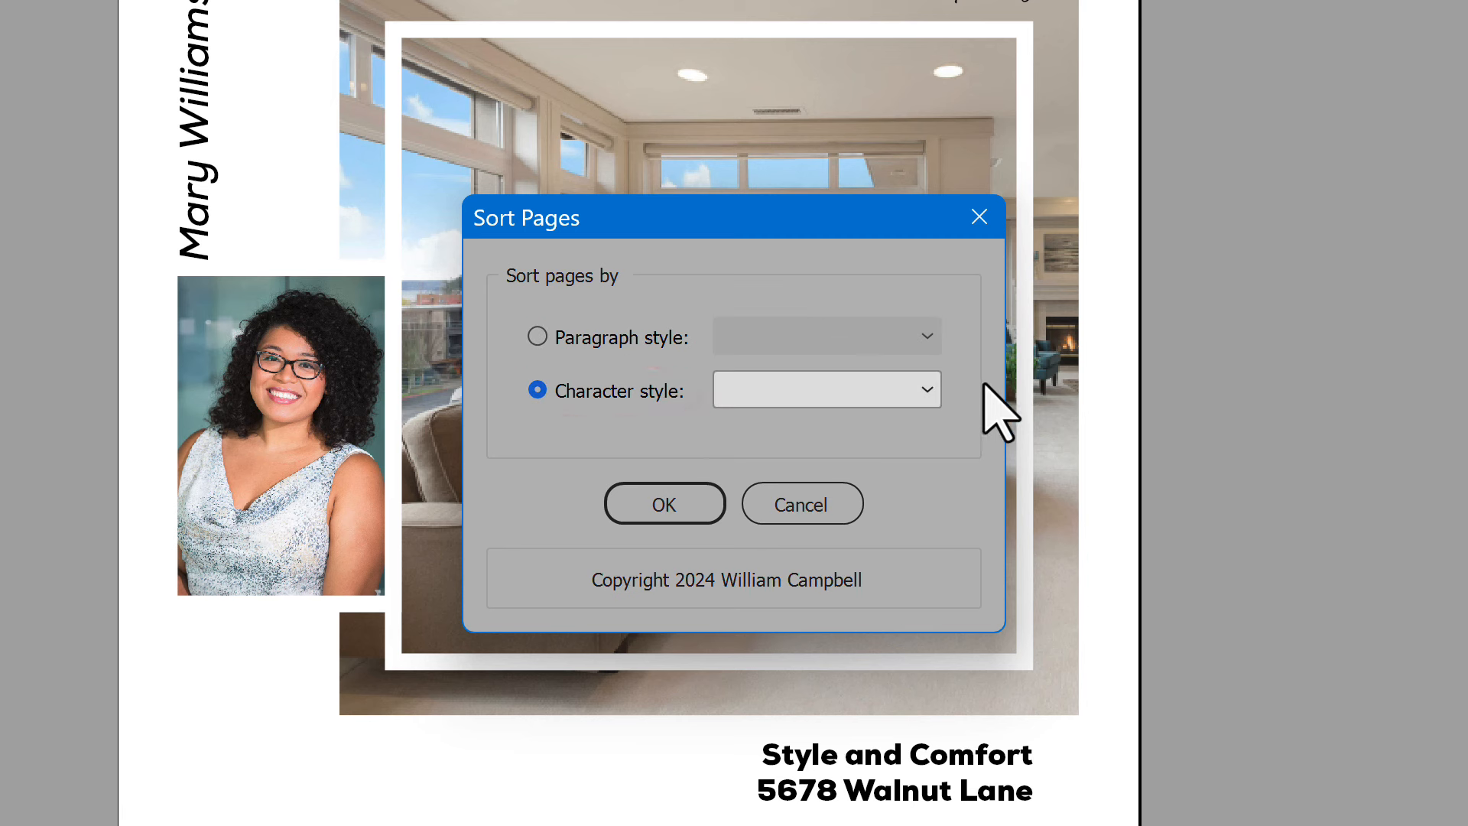
left_click(678, 343)
left_click(780, 337)
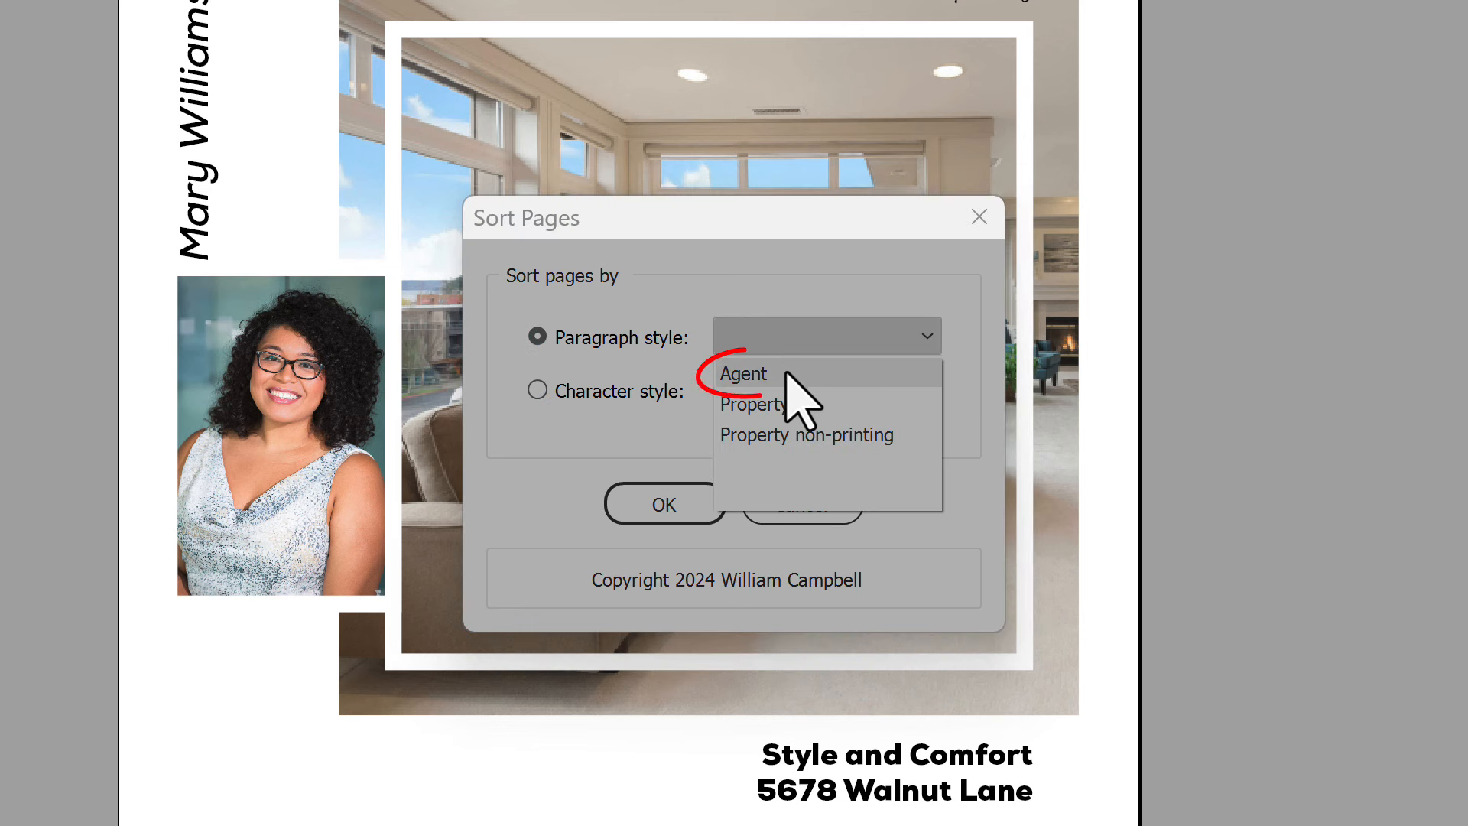
left_click(851, 372)
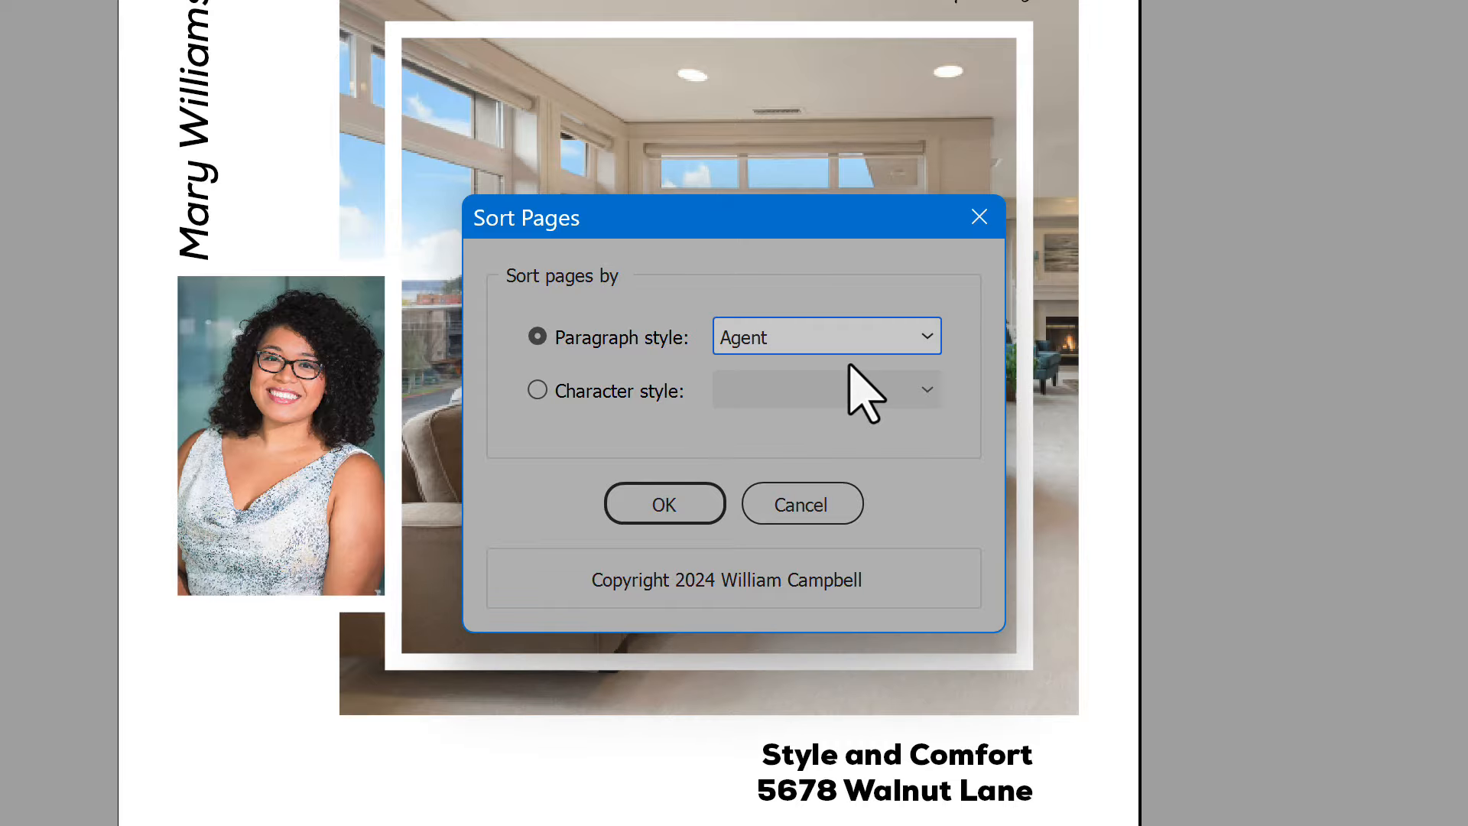
left_click(683, 497)
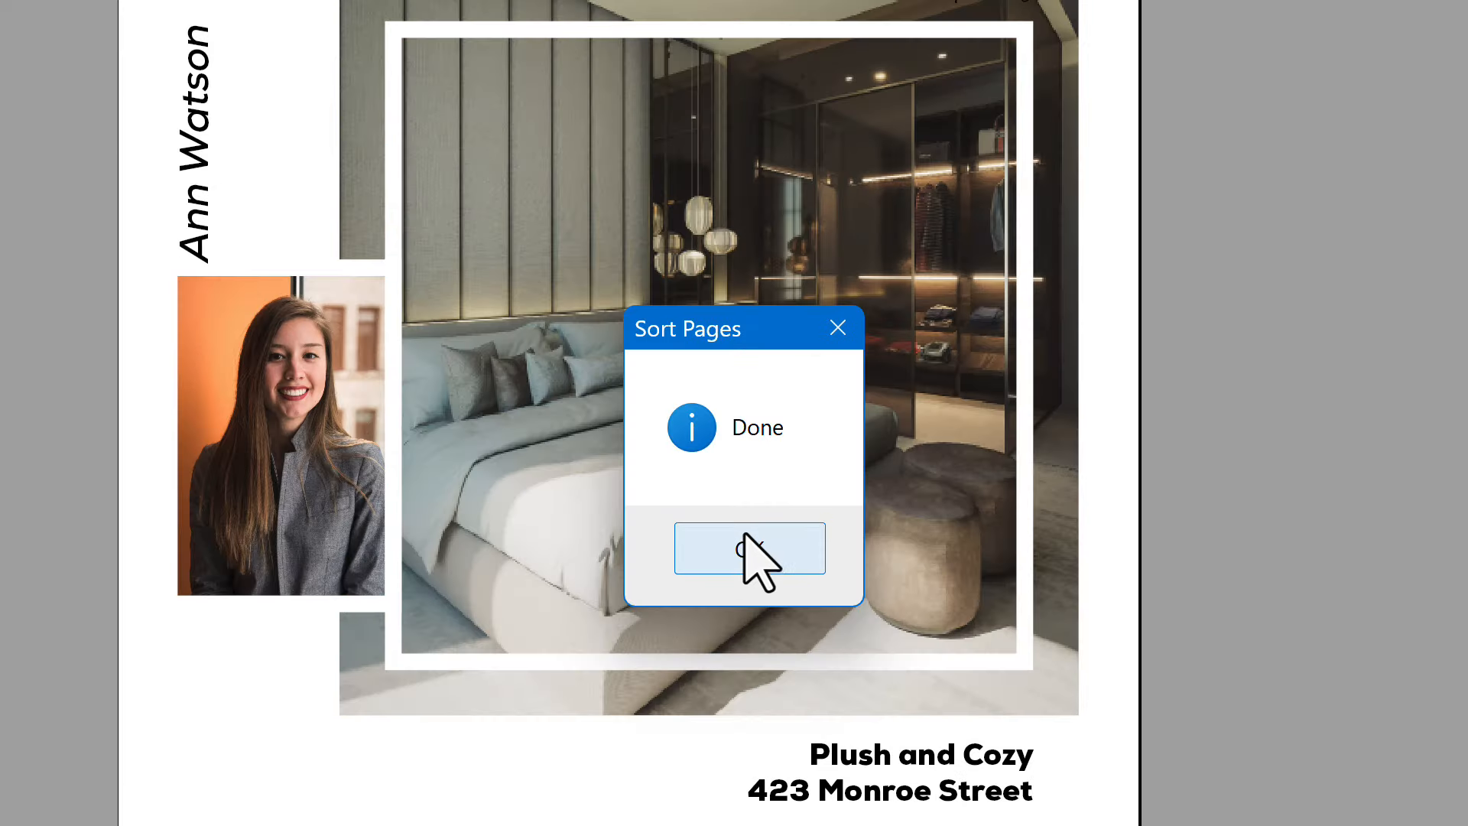
left_click(752, 543)
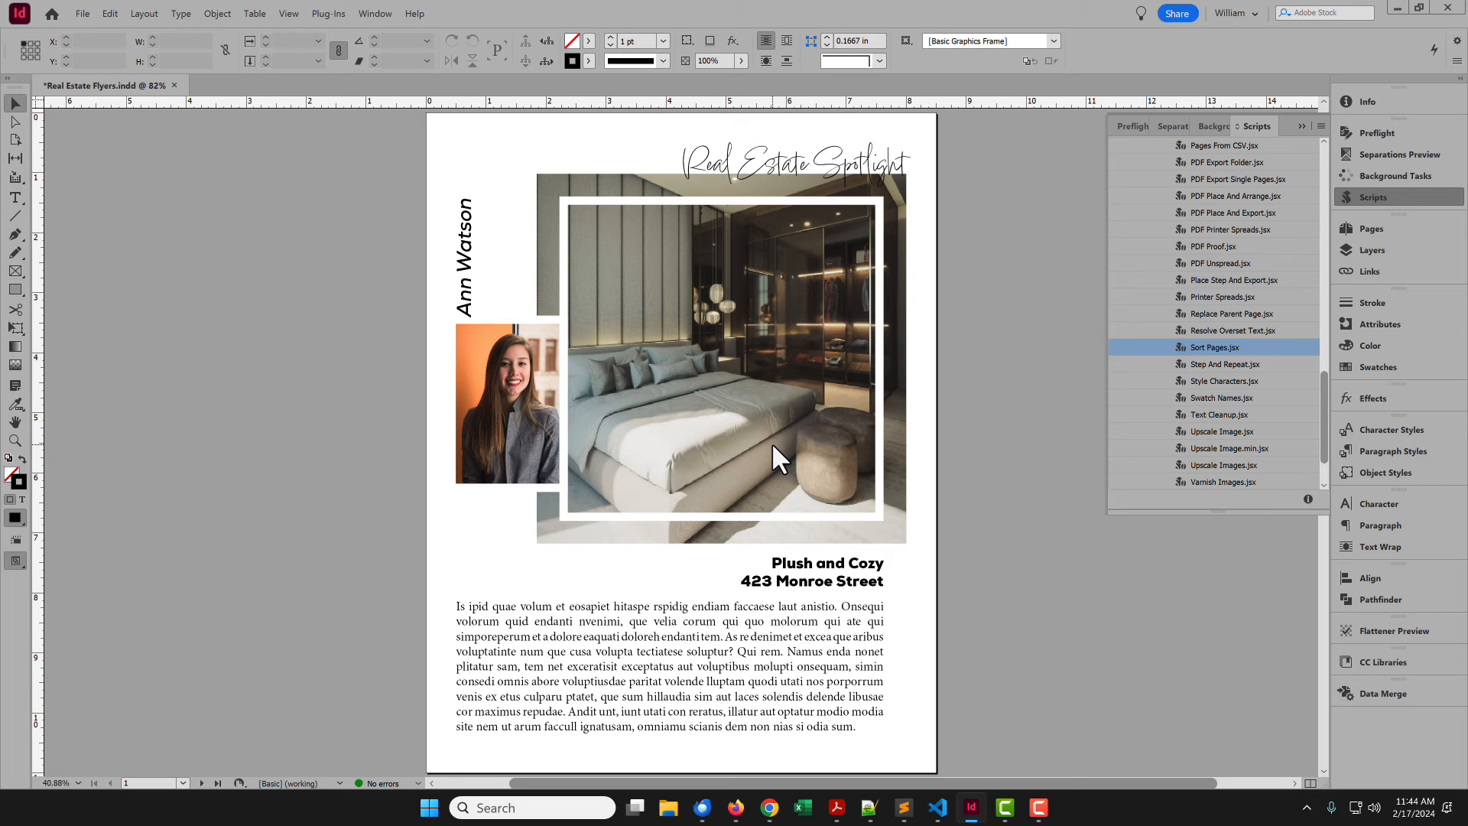
Review the page order through page 4 and undo the Sort Pages operation
key("Page_Down")
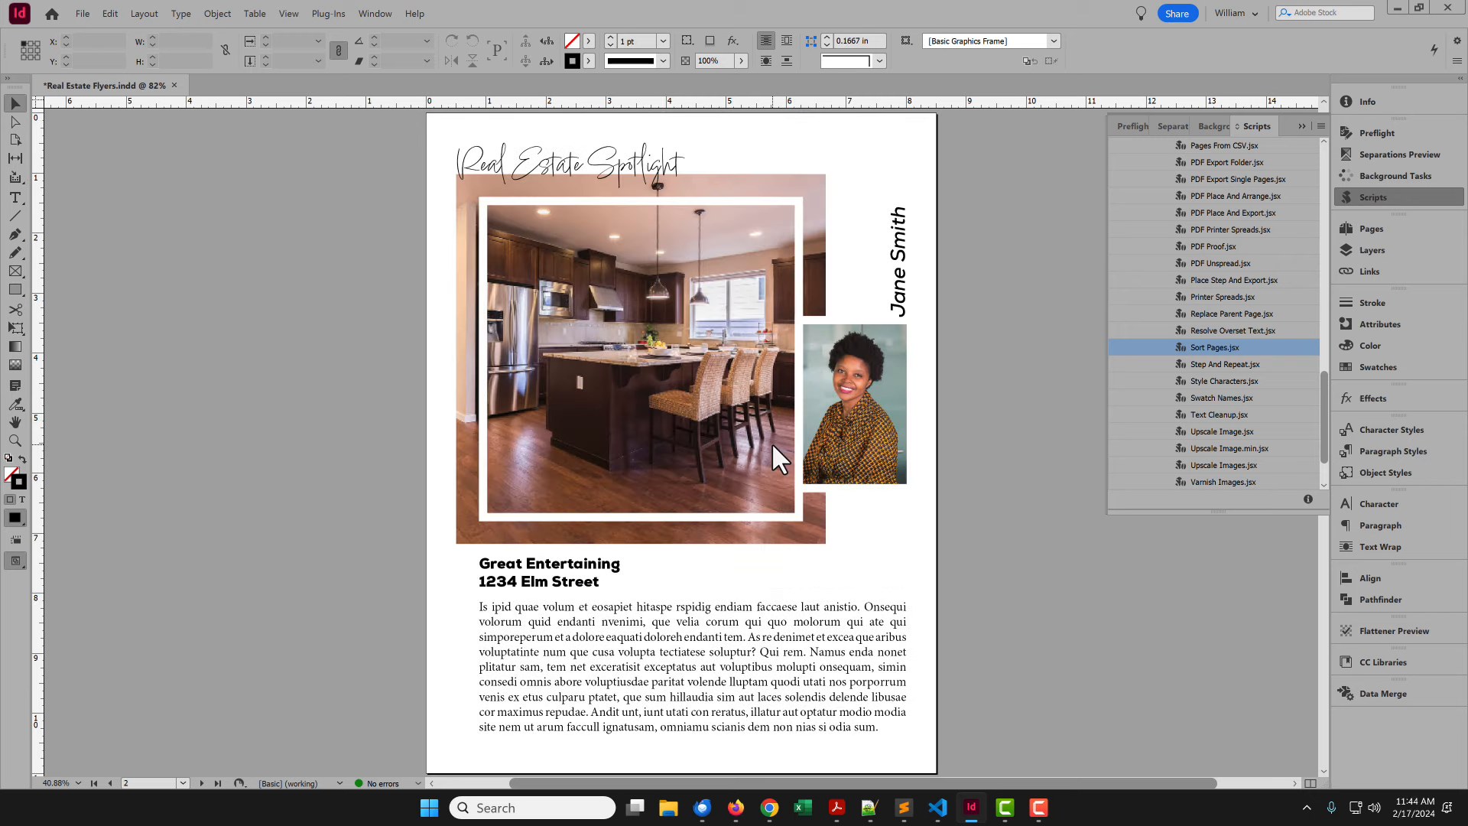
key("Page_Down")
key("Page_Down")
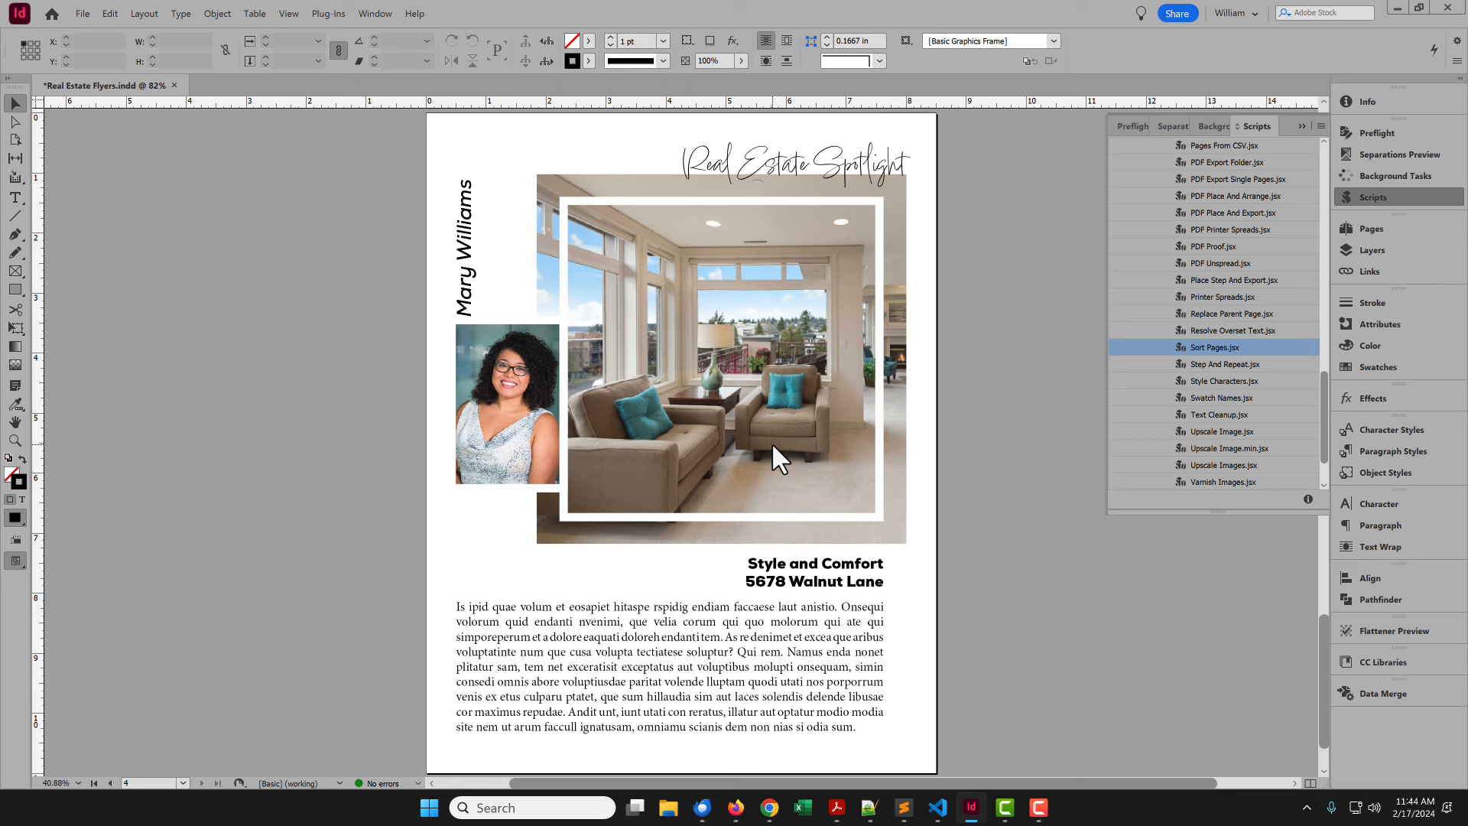
key("ctrl+shift+Page_Up")
left_click(109, 14)
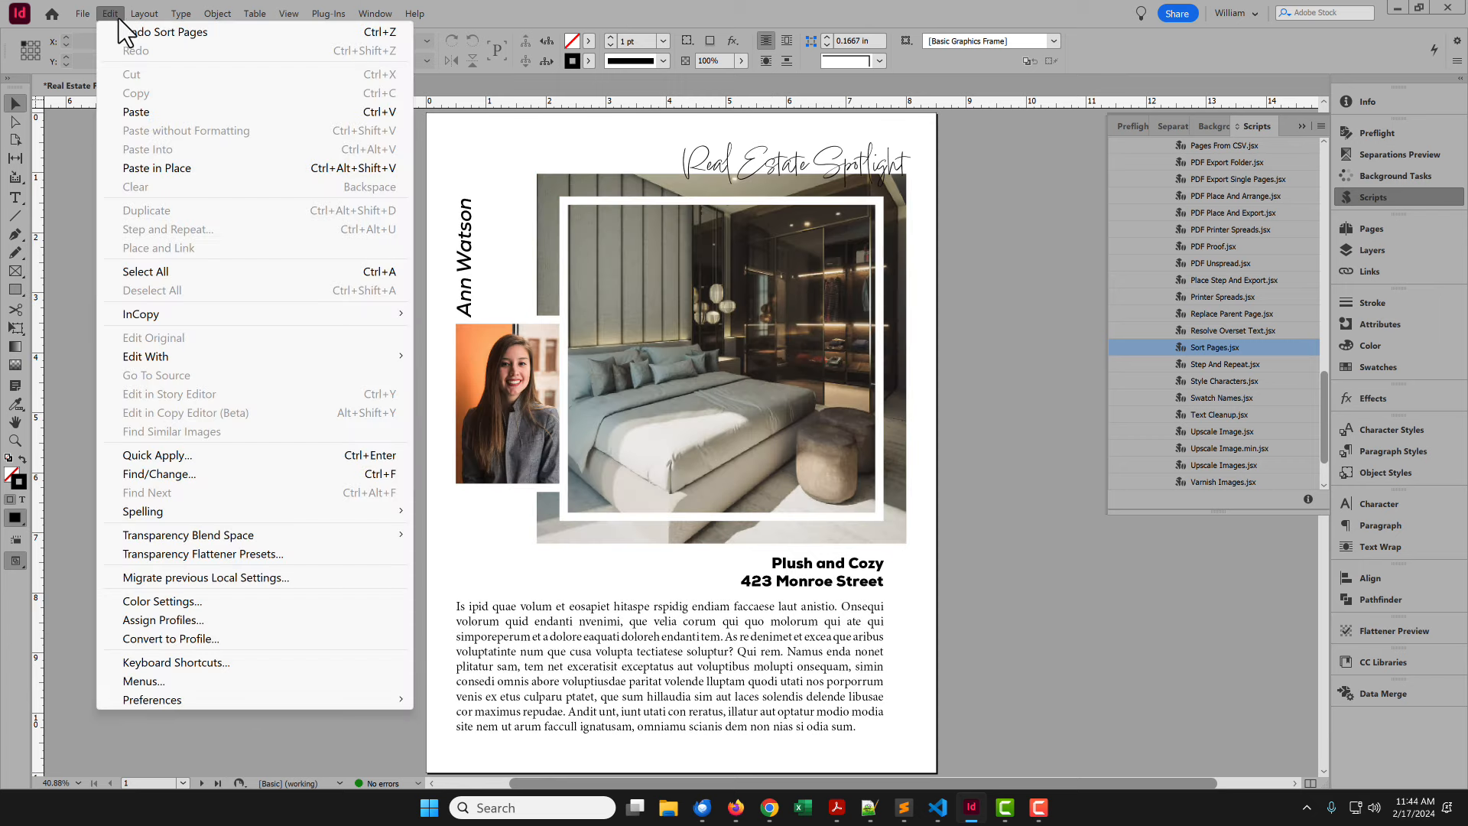
left_click(157, 34)
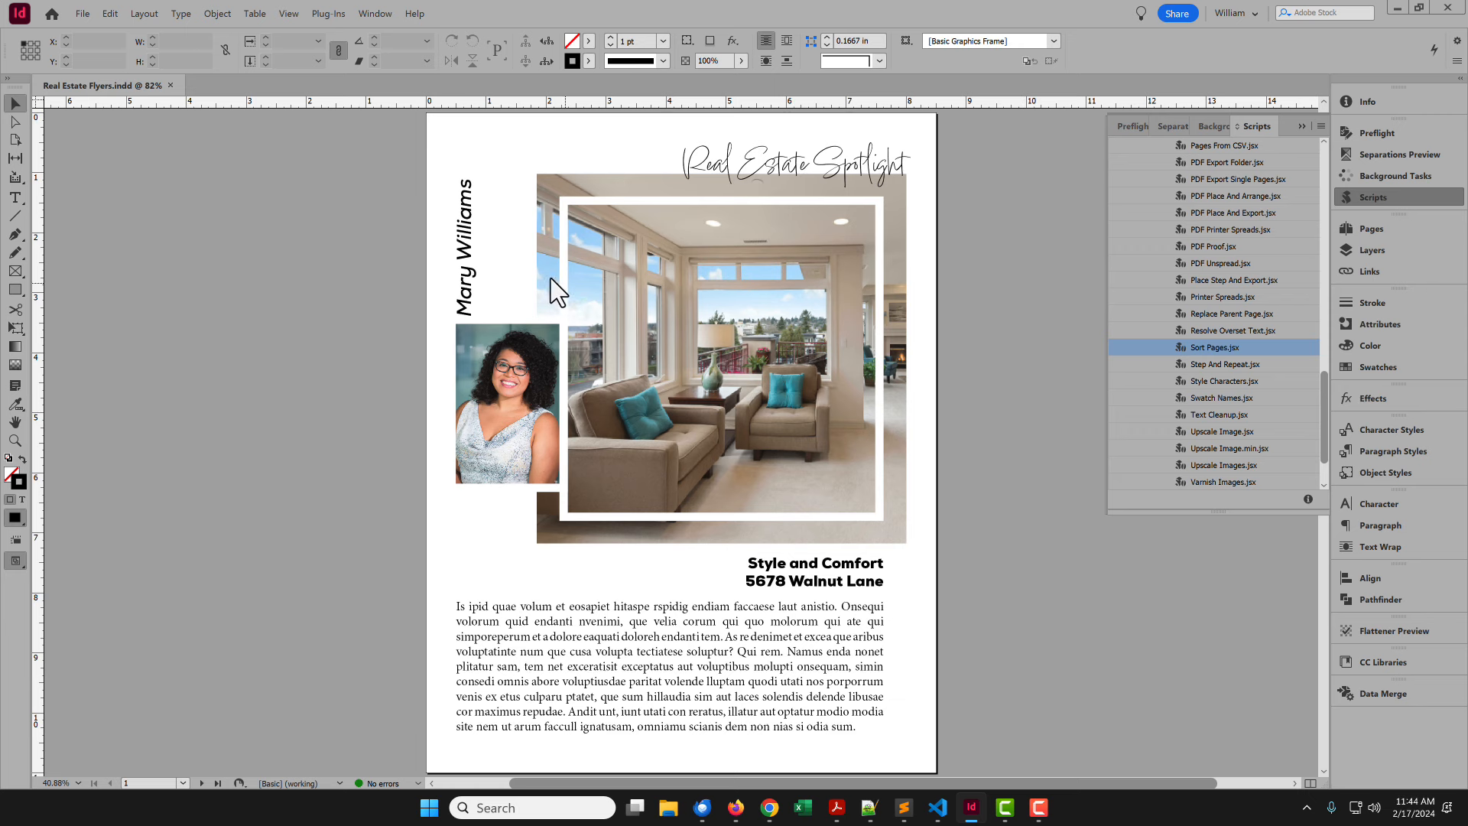
Create a character style named Last name and apply it to the agent's surname on page 1
left_click(468, 230)
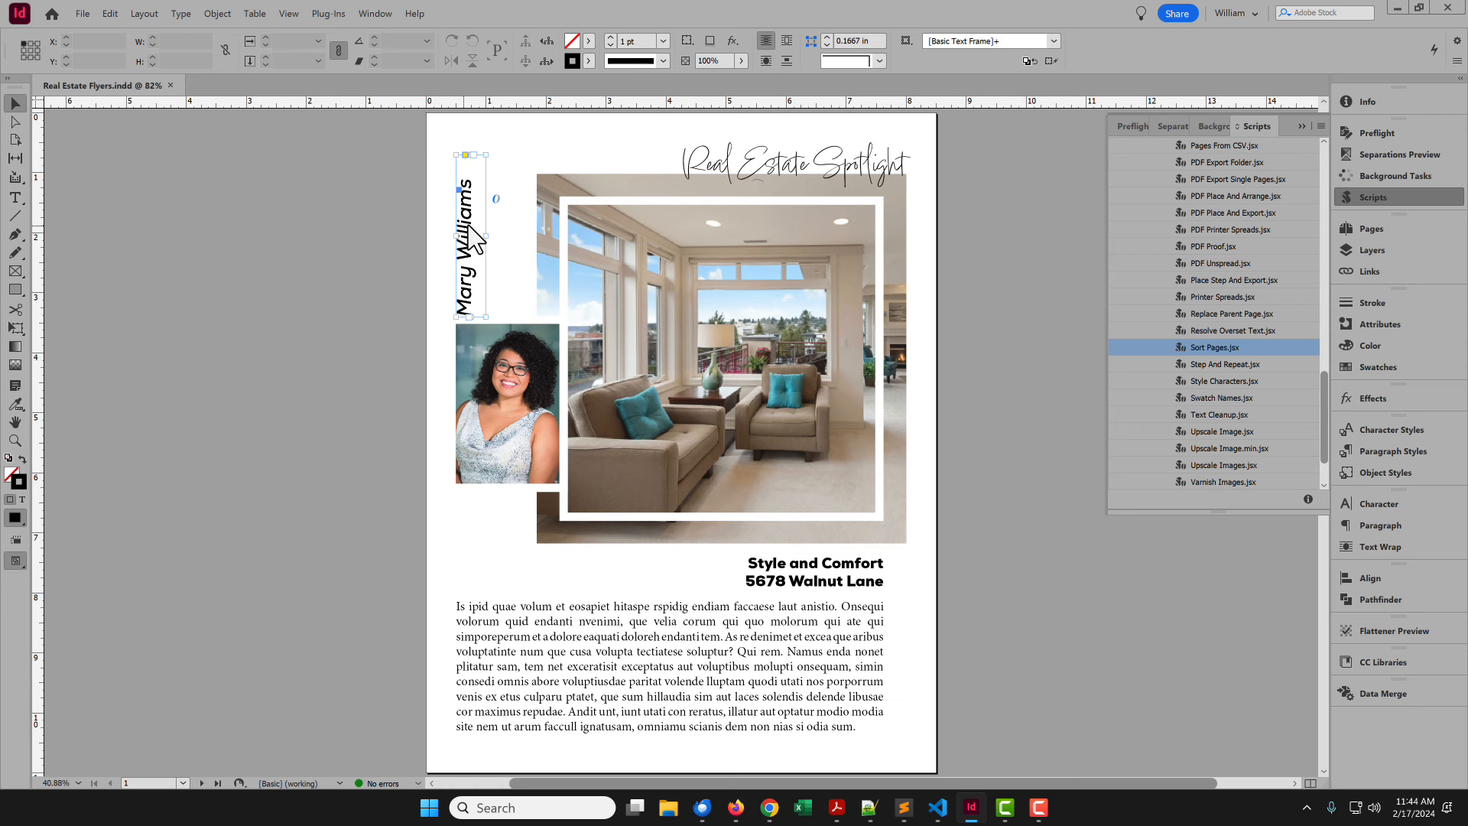
double_click(469, 226)
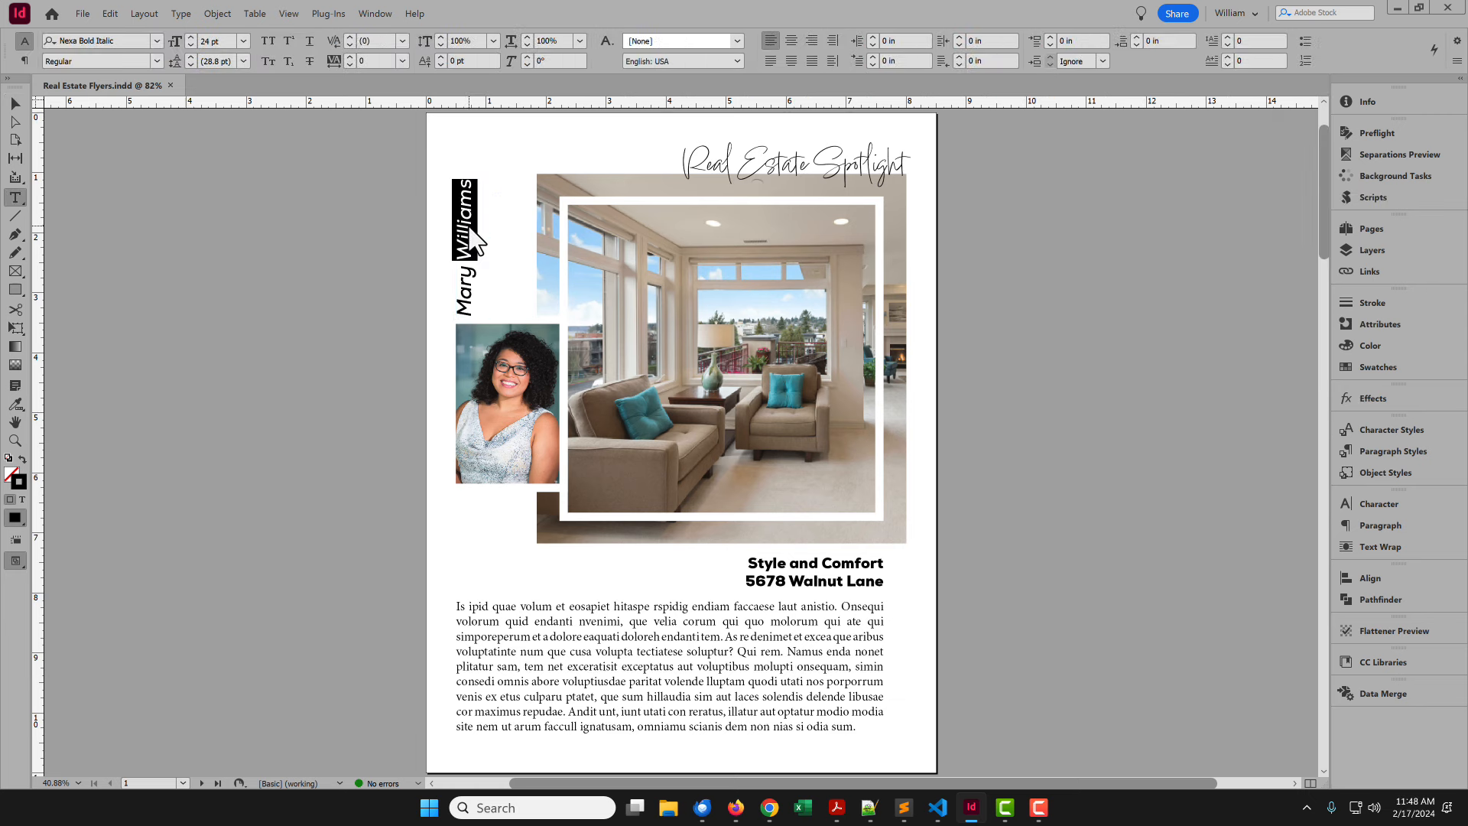
left_click(1369, 430)
left_click(1321, 423)
left_click(1298, 44)
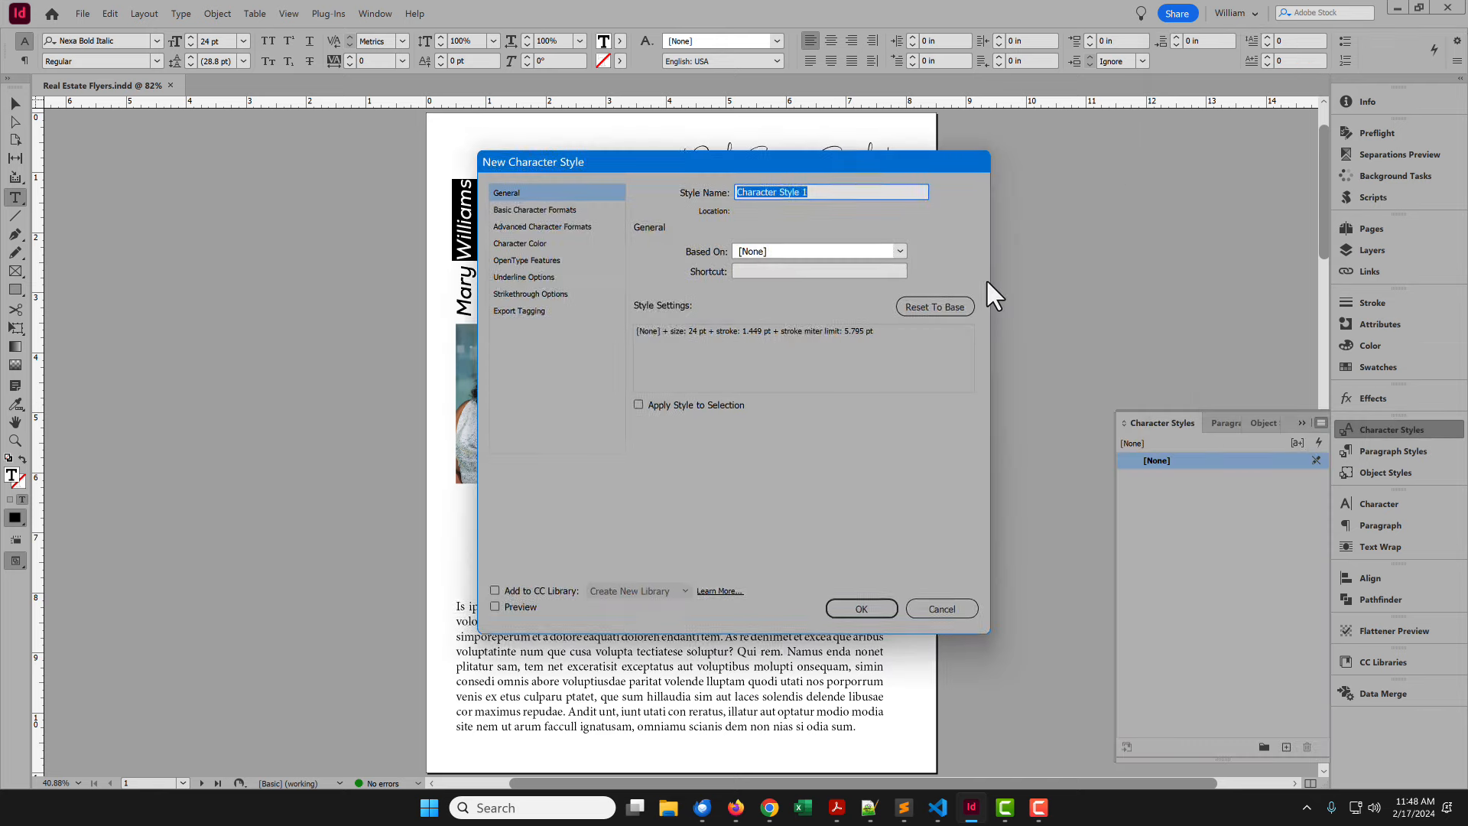
type("Last name")
left_click(889, 688)
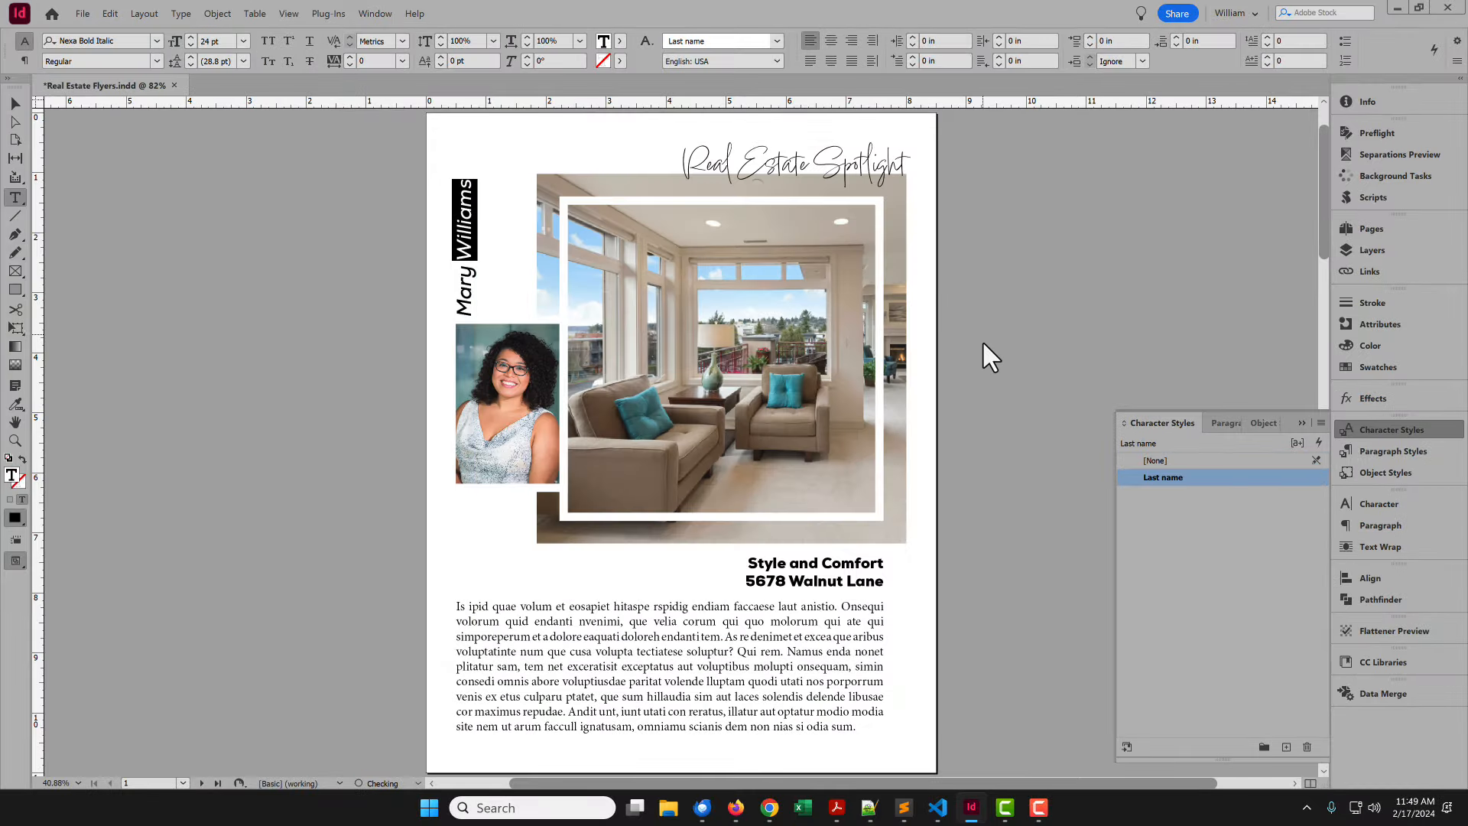
Apply the Last name character style to the agent's surname on pages 2, 3 and 4, and return to page 1
key("Page_Down")
double_click(900, 244)
left_click(1153, 475)
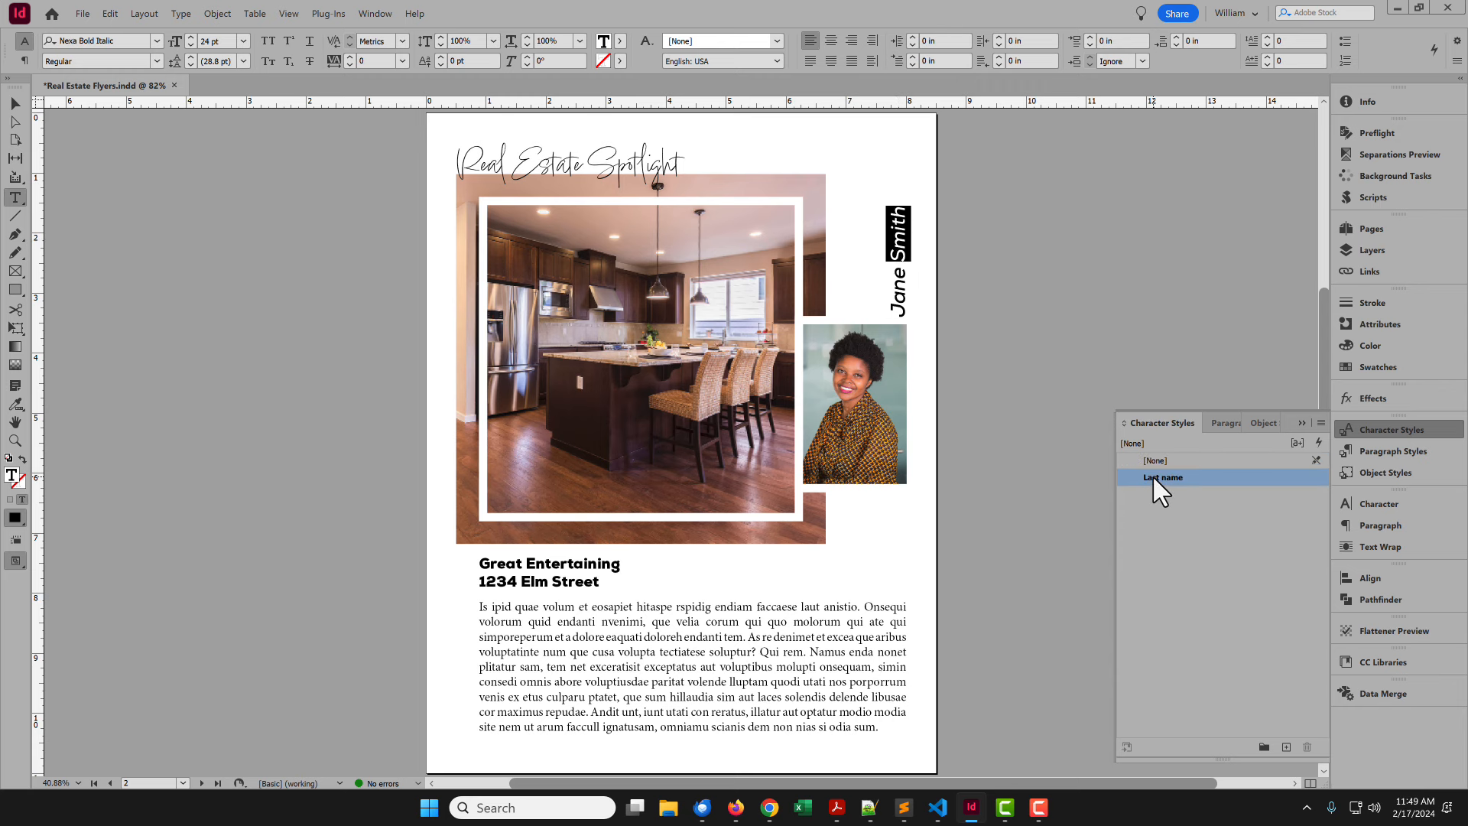
key("Page_Down")
double_click(906, 243)
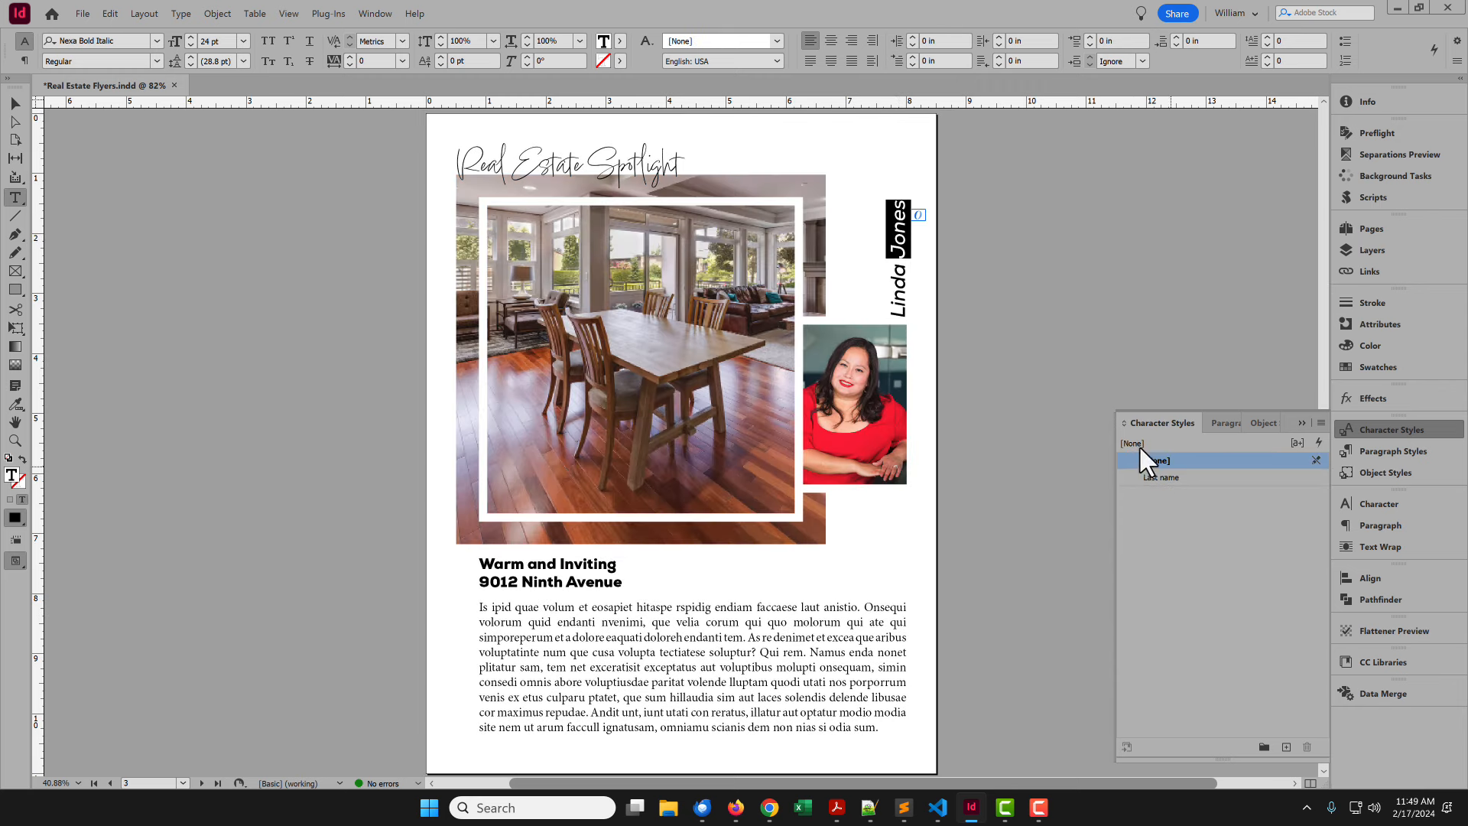
left_click(1168, 474)
key("Page_Down")
double_click(472, 245)
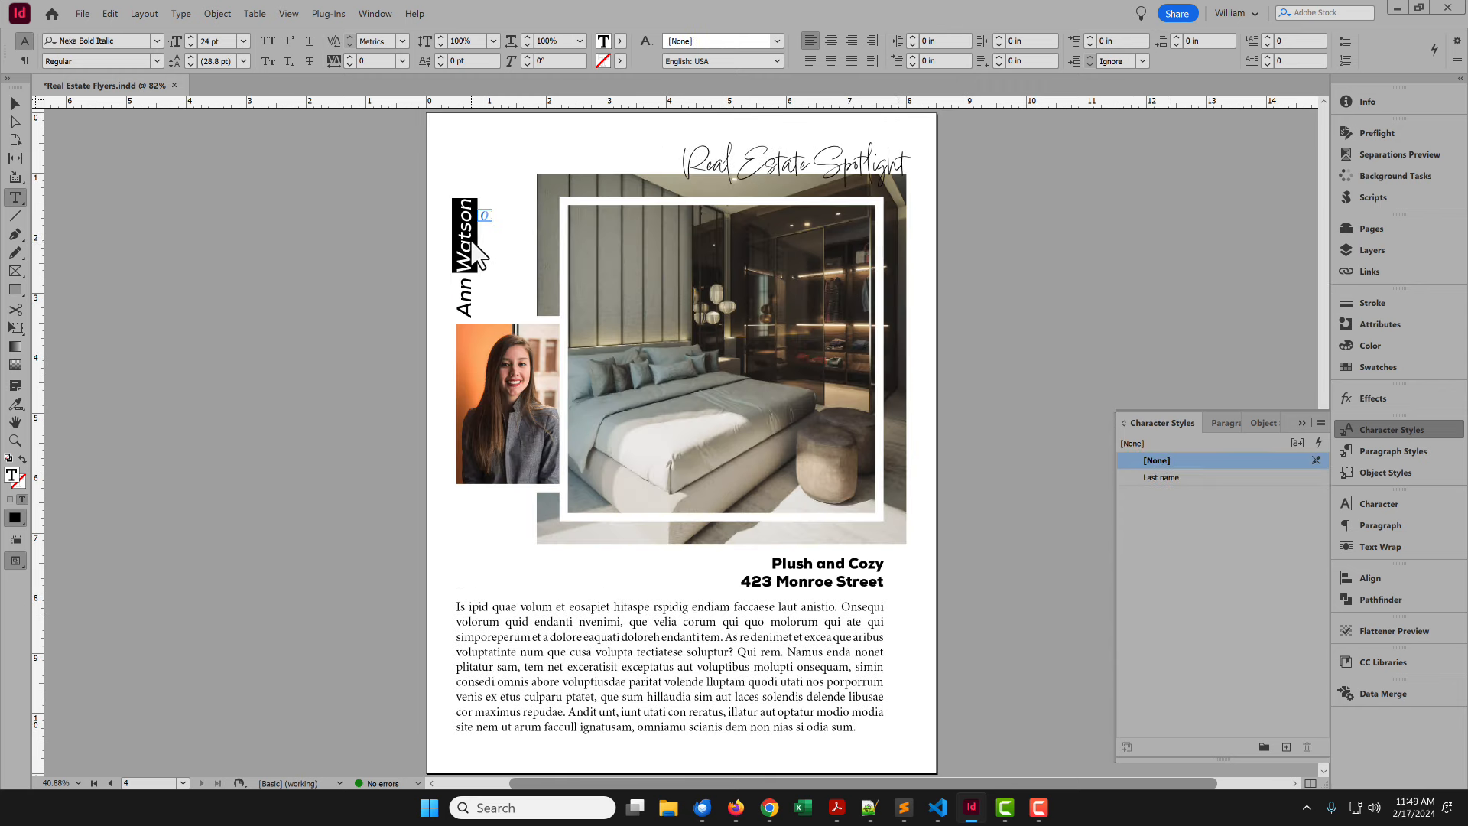
left_click(1172, 474)
key("Escape")
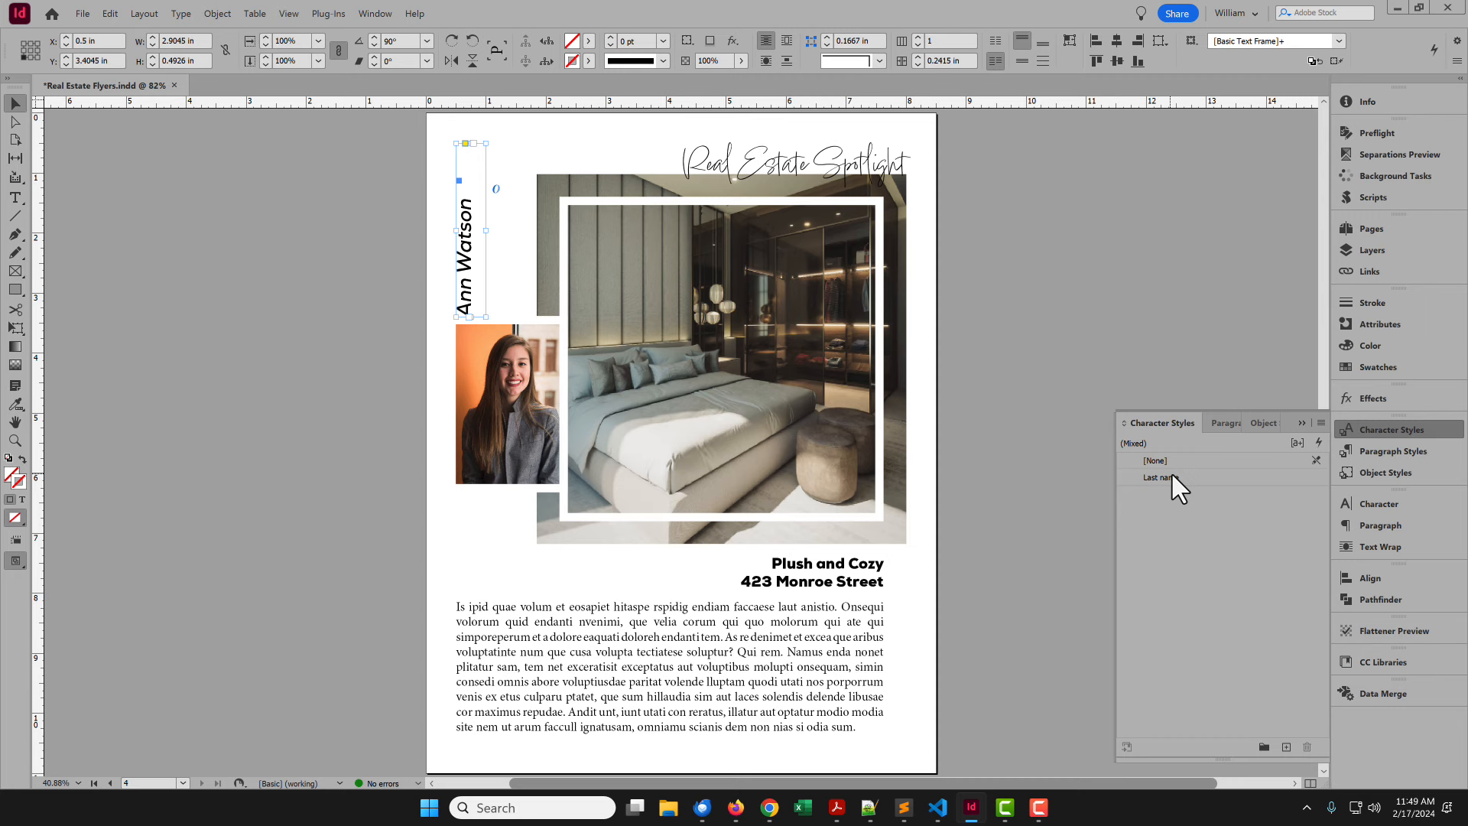
key("ctrl+shift+Page_Up")
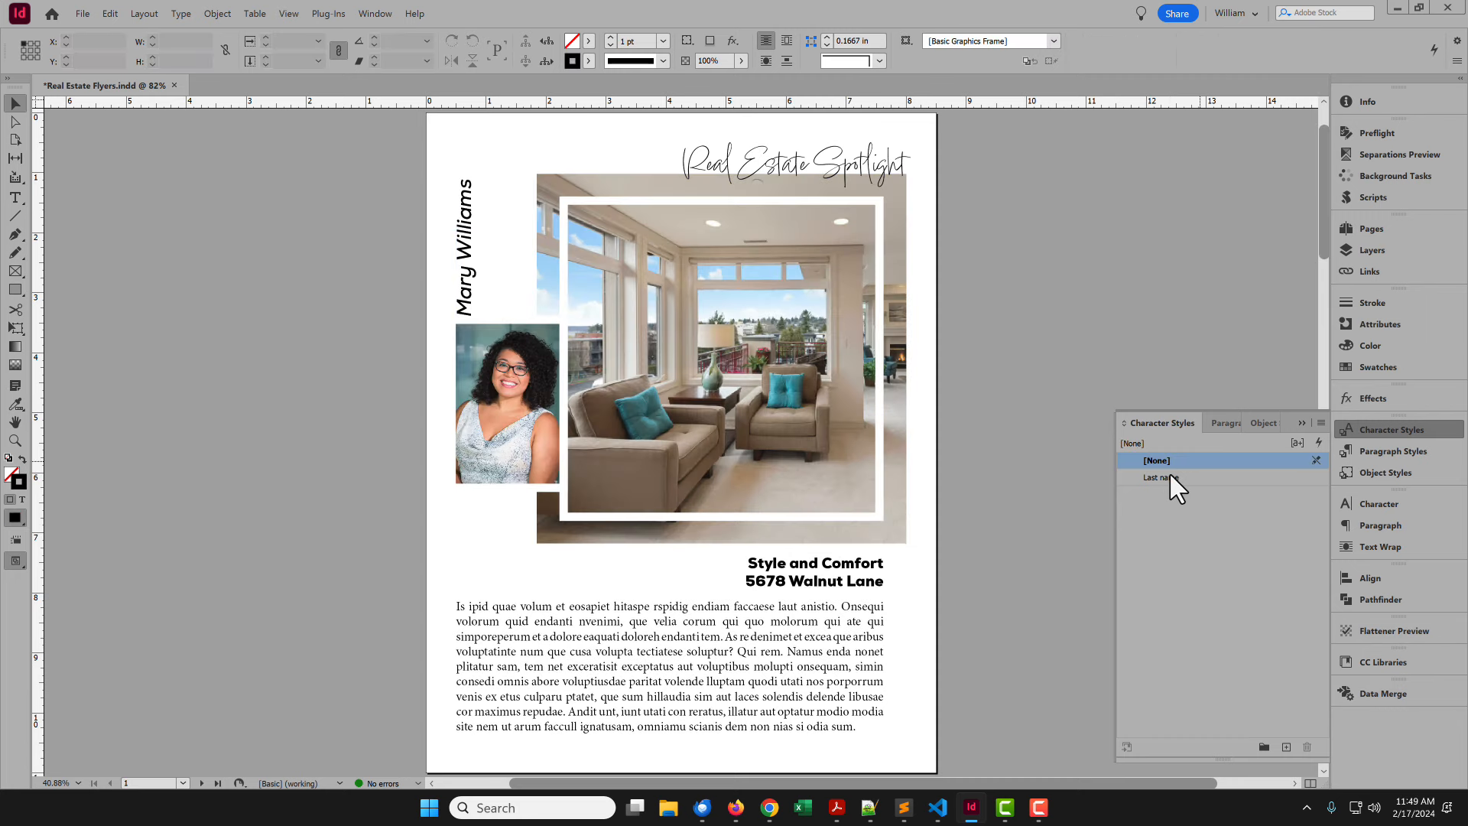
Run the Sort Pages script to sort the pages by the Last name character style
left_click(1392, 198)
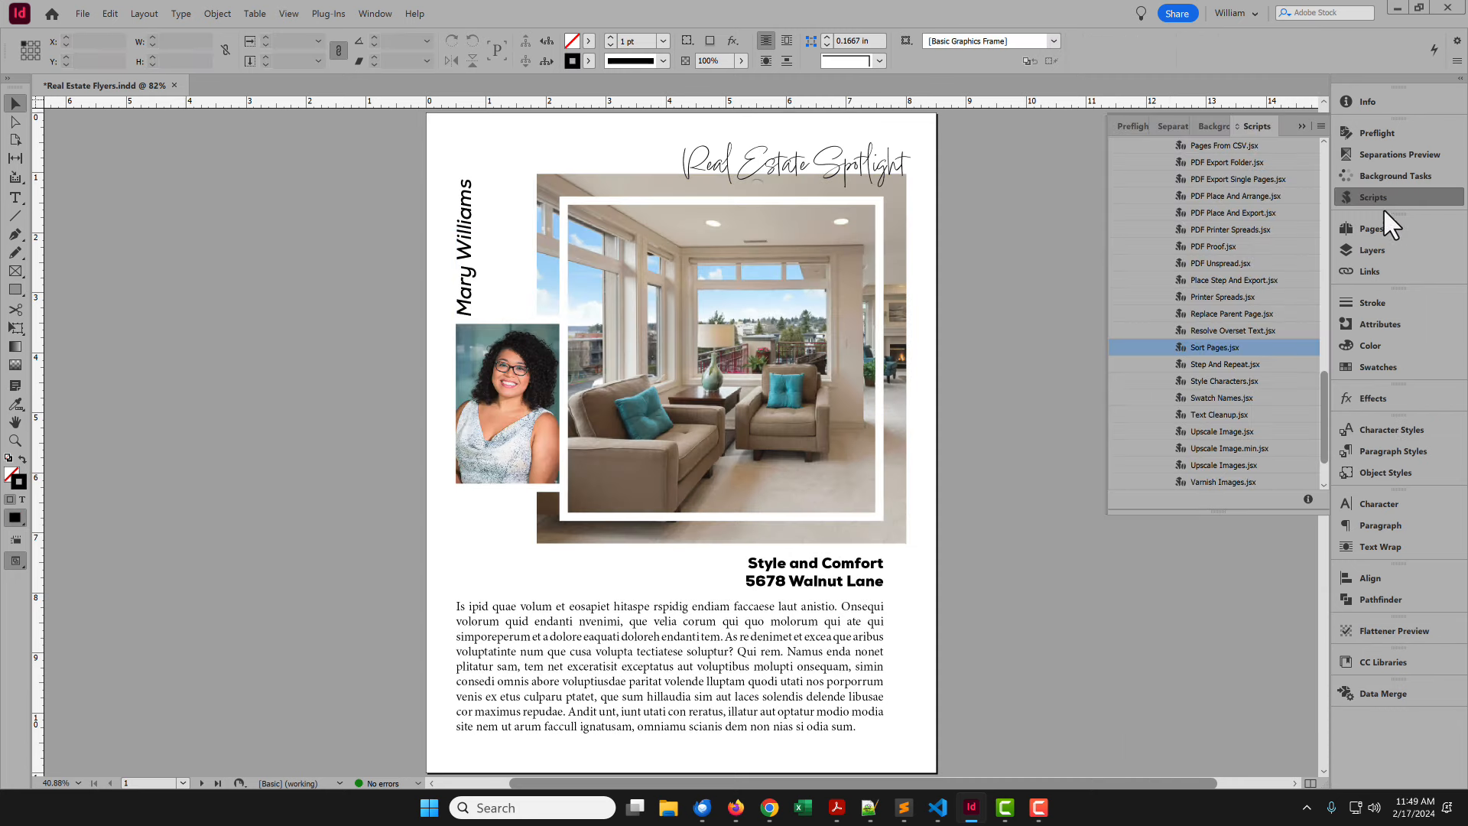
double_click(1239, 346)
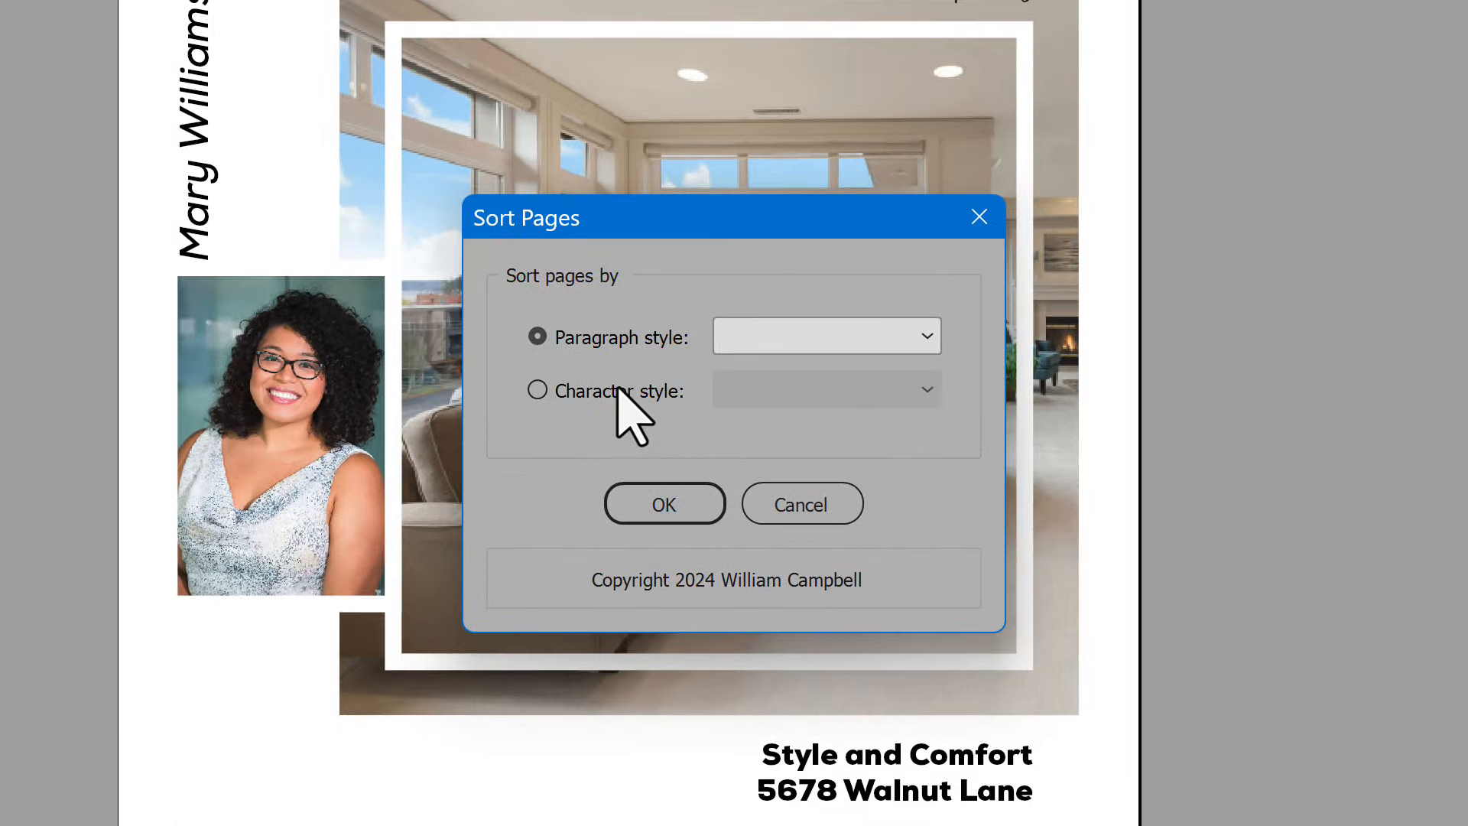
left_click(623, 391)
left_click(747, 388)
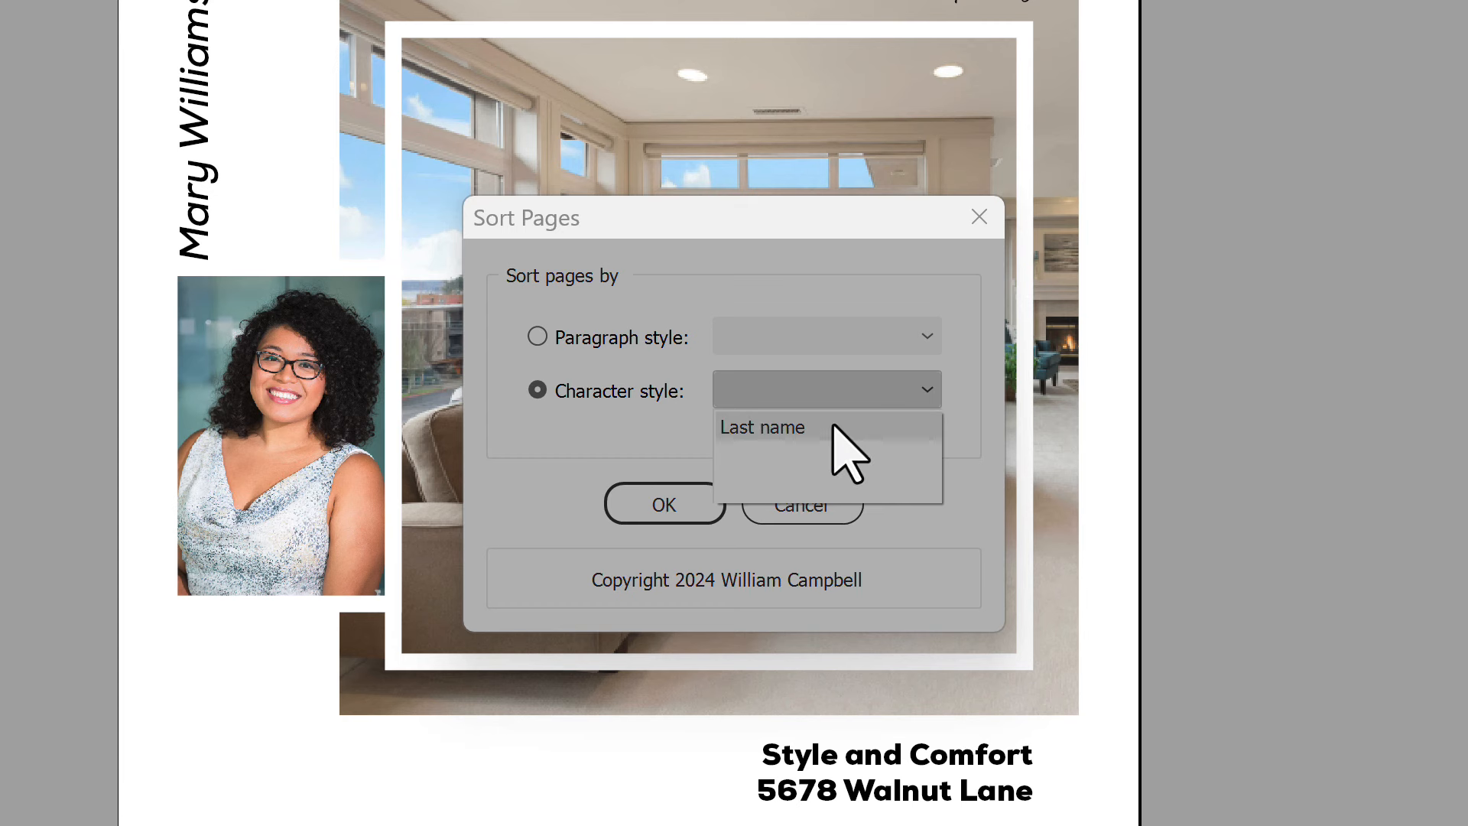
left_click(834, 427)
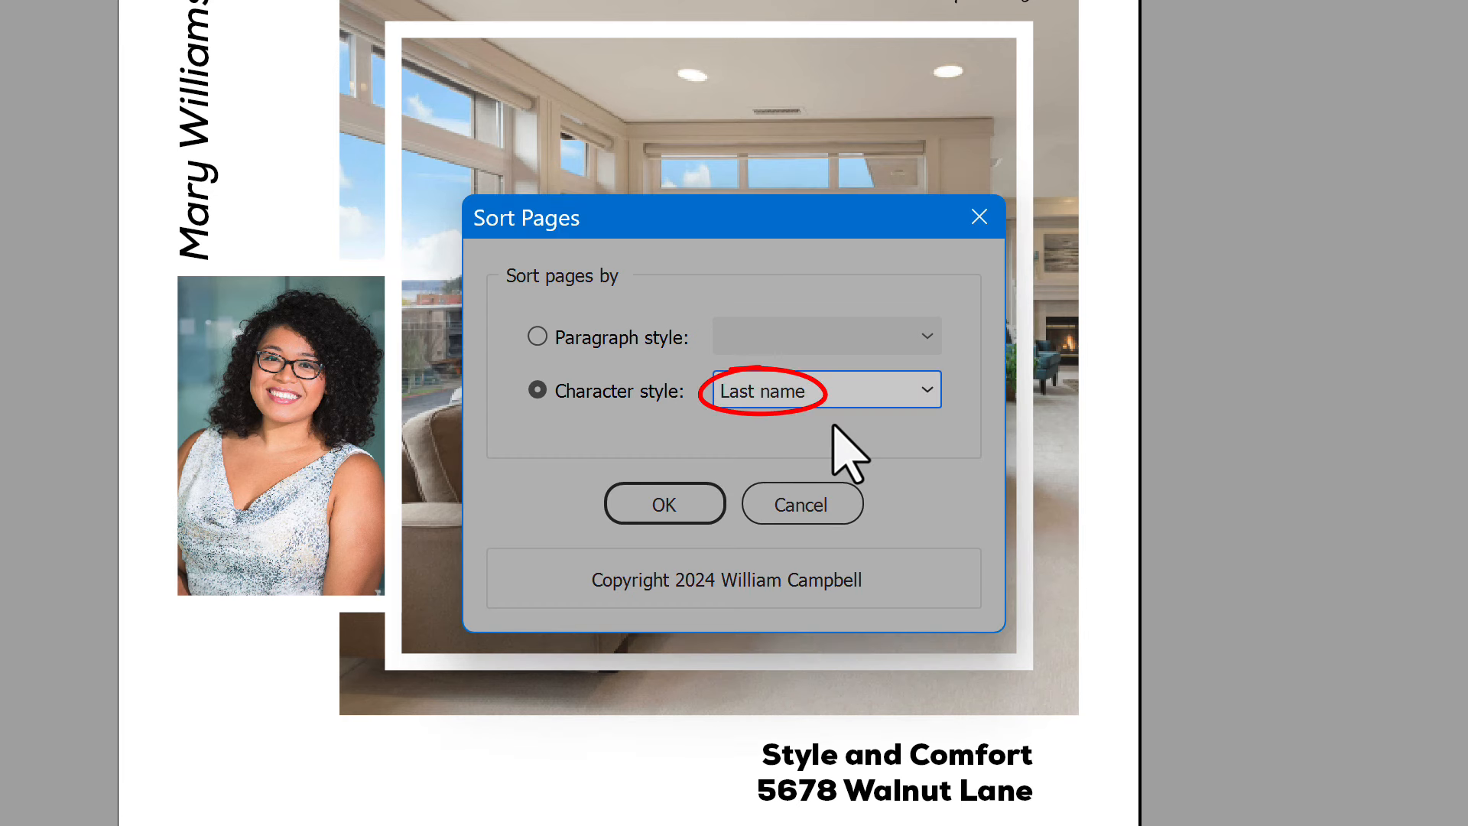
left_click(663, 505)
left_click(764, 558)
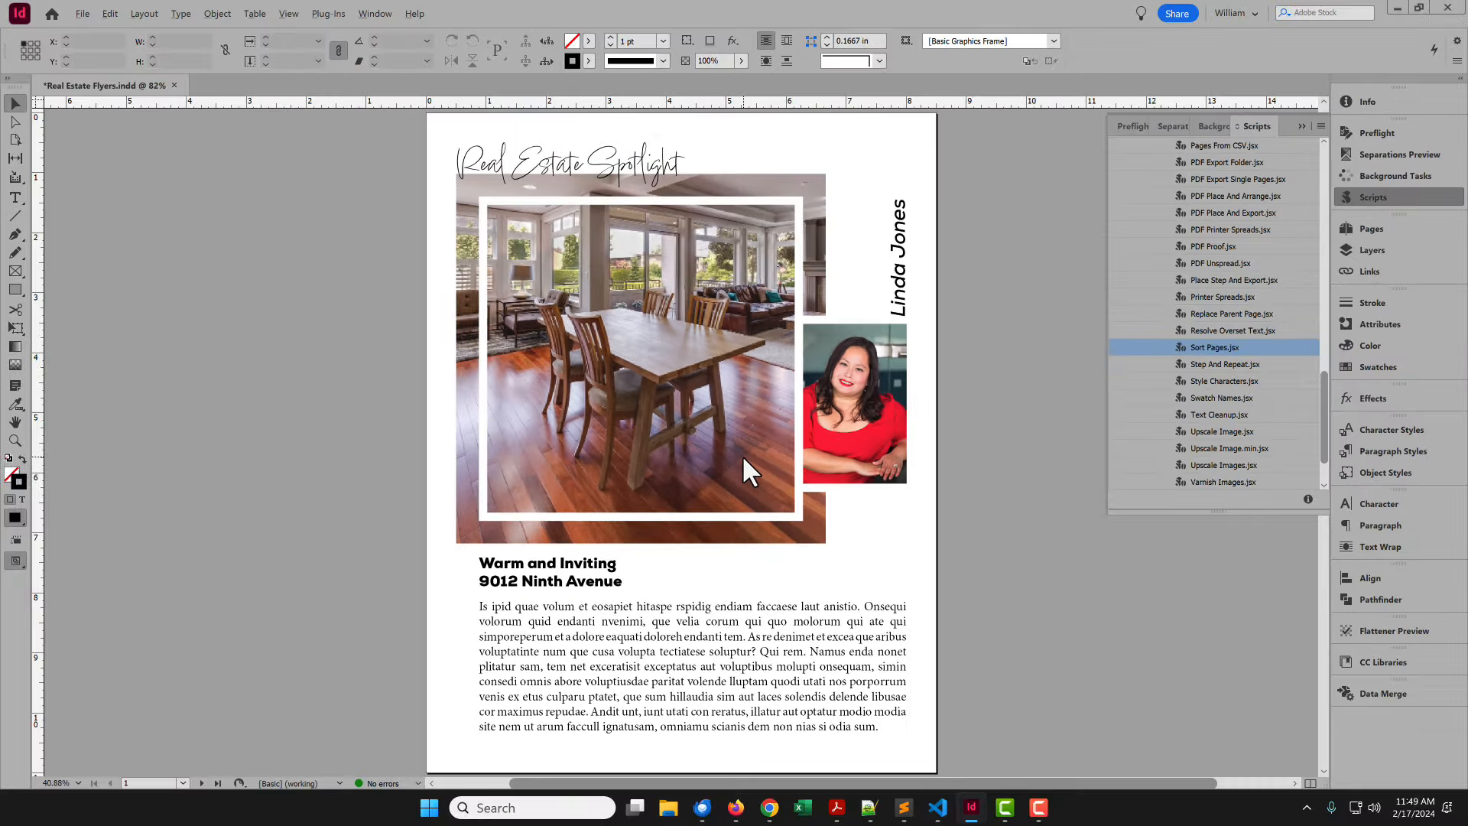
Review all four pages in their surname order and undo the page sort
key("shift+Page_Down")
key("shift+Page_Down")
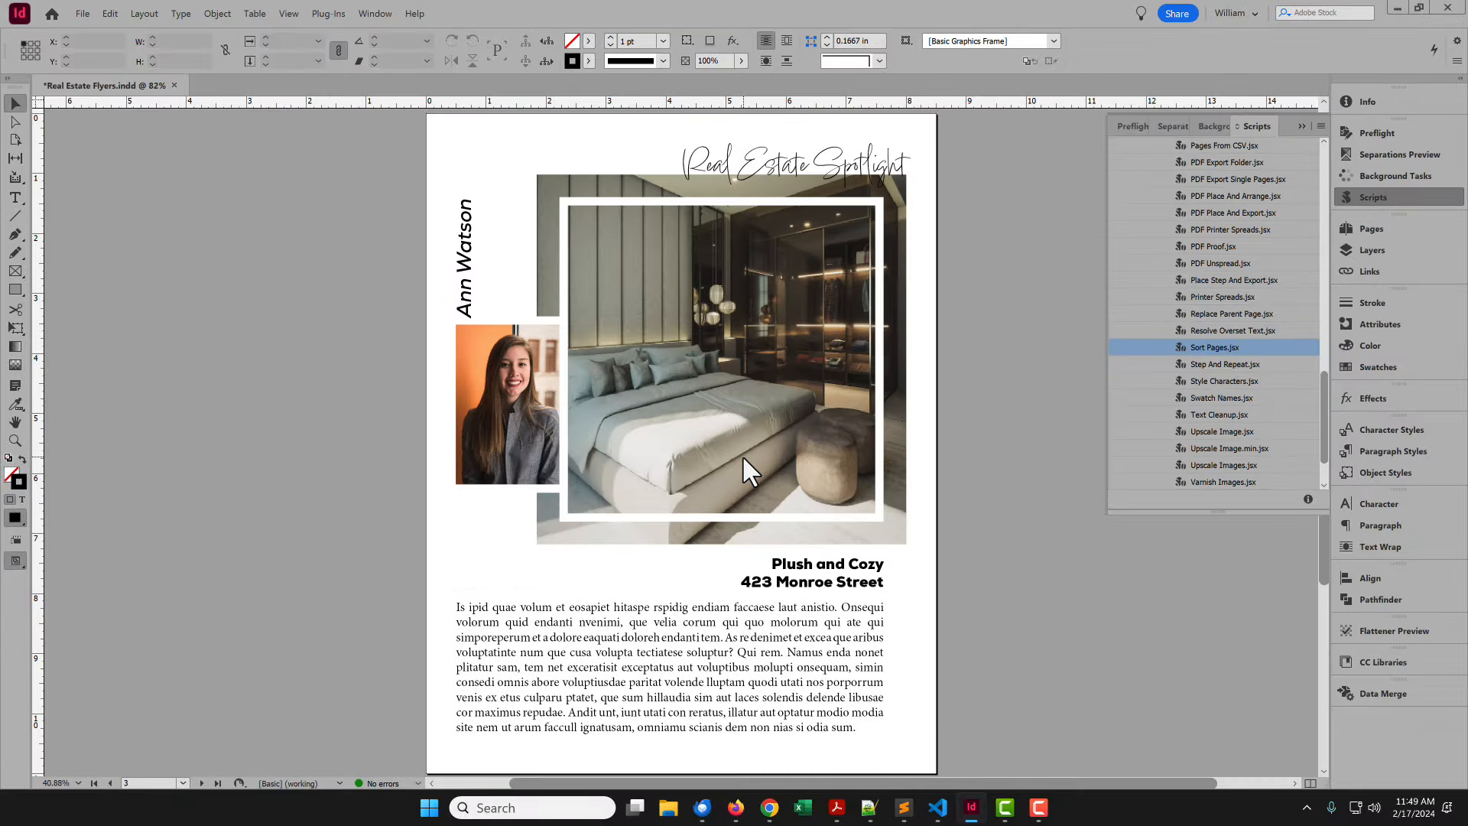
key("shift+Page_Down")
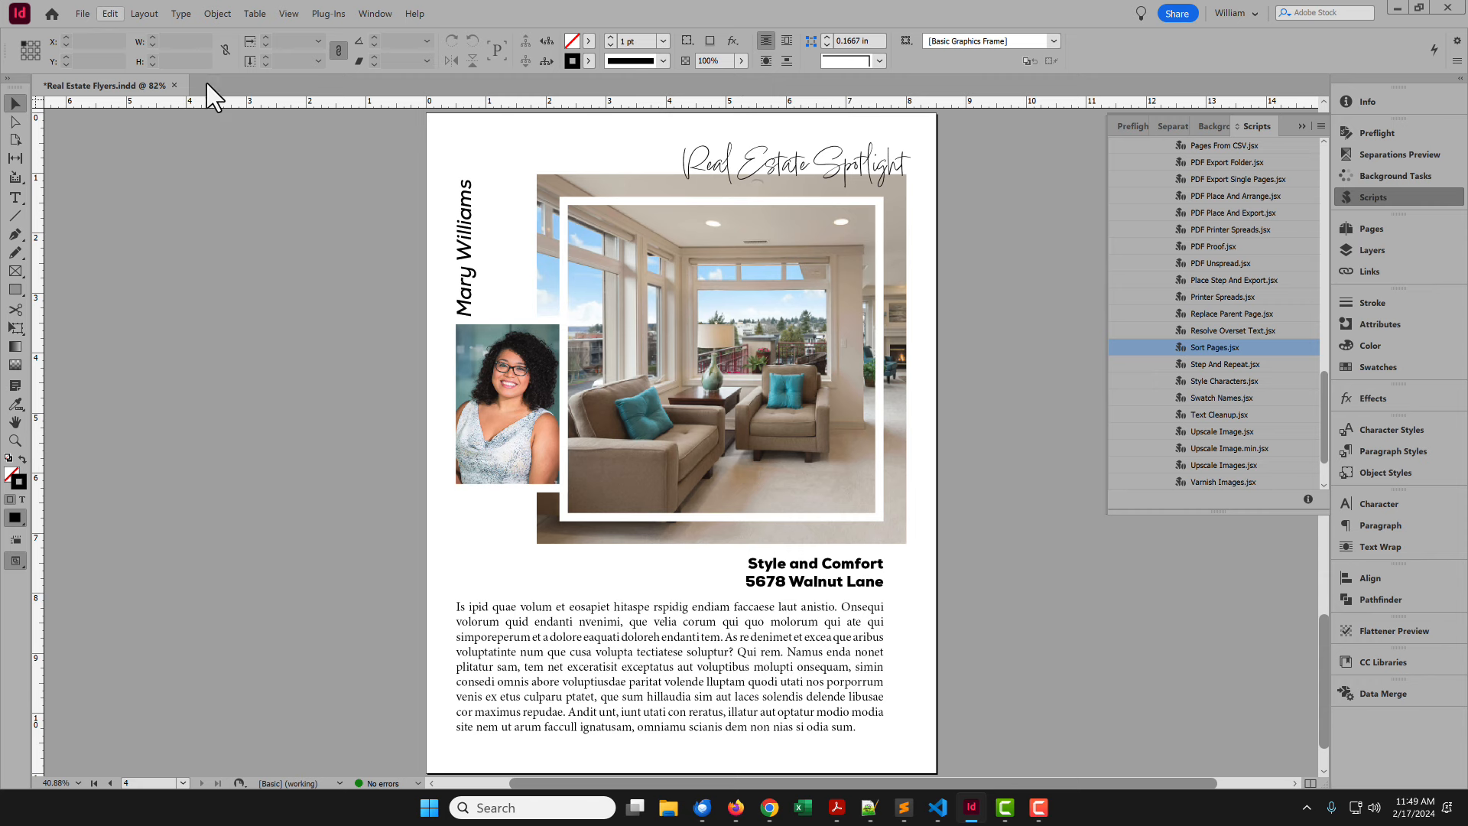
left_click(110, 13)
left_click(137, 37)
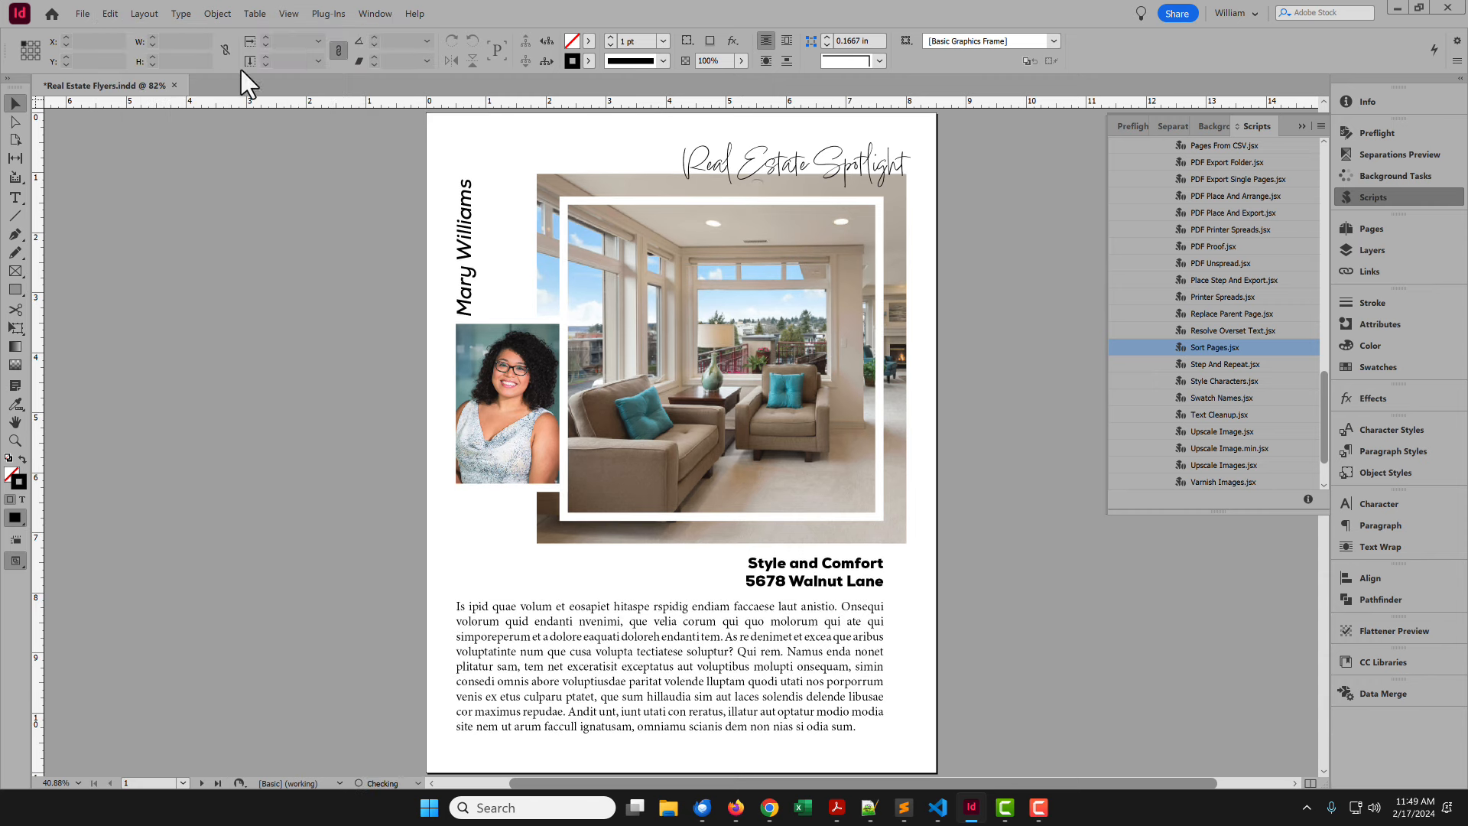
Make Layer 2 visible and inspect the green property label at the foot of page 1 up close
left_click(1380, 250)
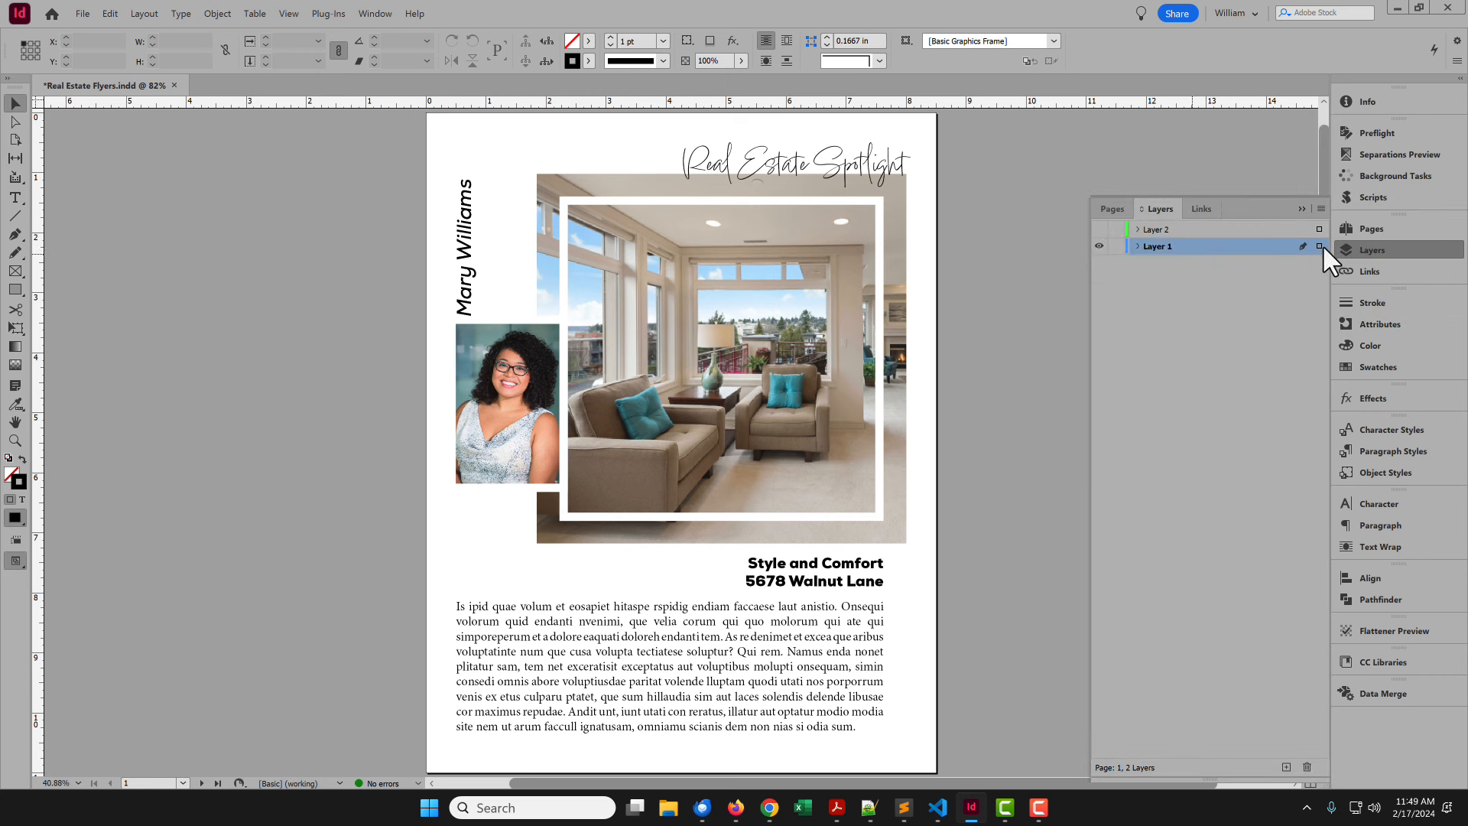
left_click(1100, 229)
left_click_drag(406, 711, 584, 704)
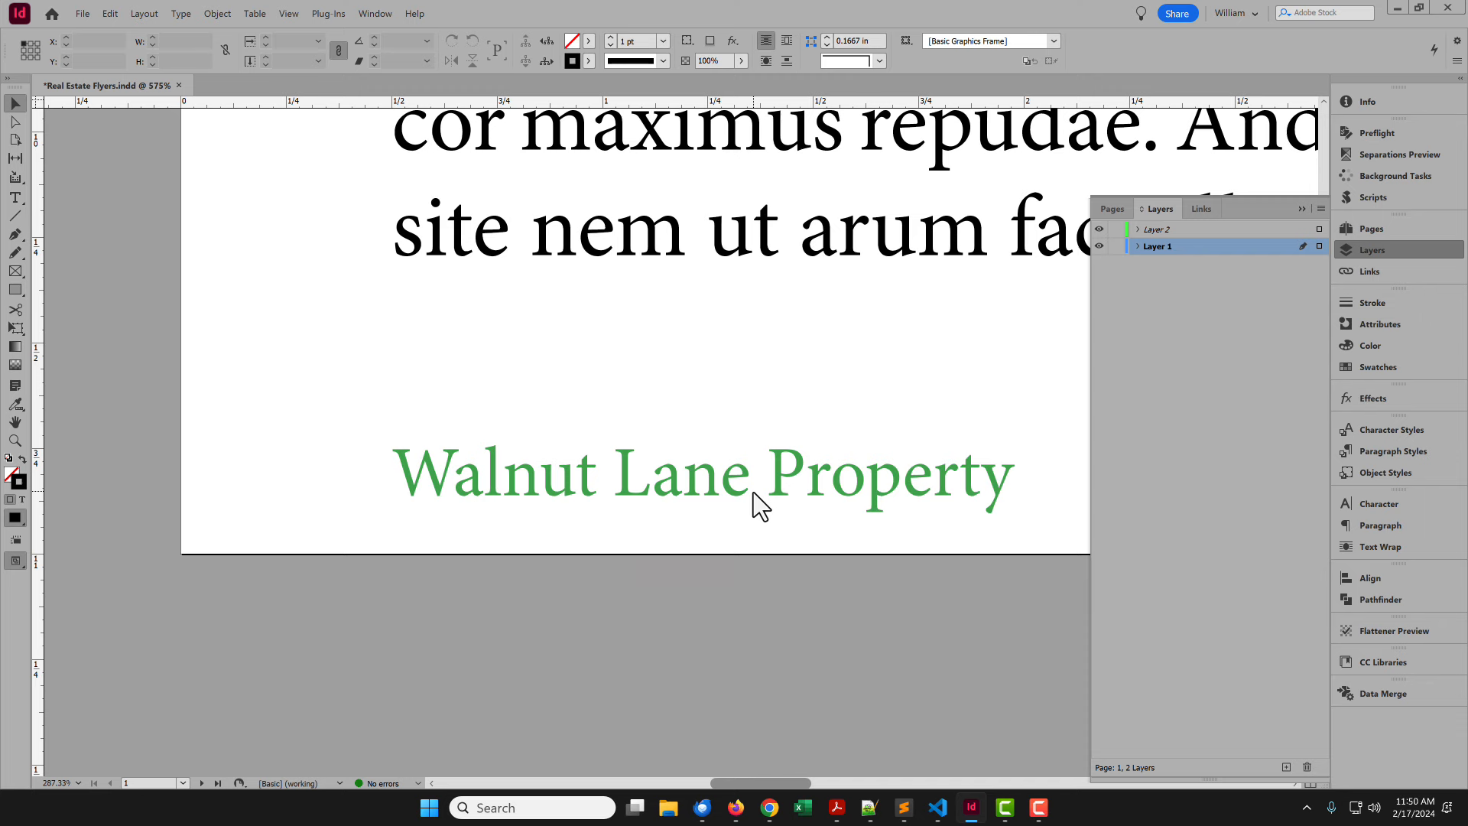
Fit the page in view and examine the paragraph style of the Walnut Lane Property label
key("ctrl+0")
left_click(1392, 451)
left_click(502, 763)
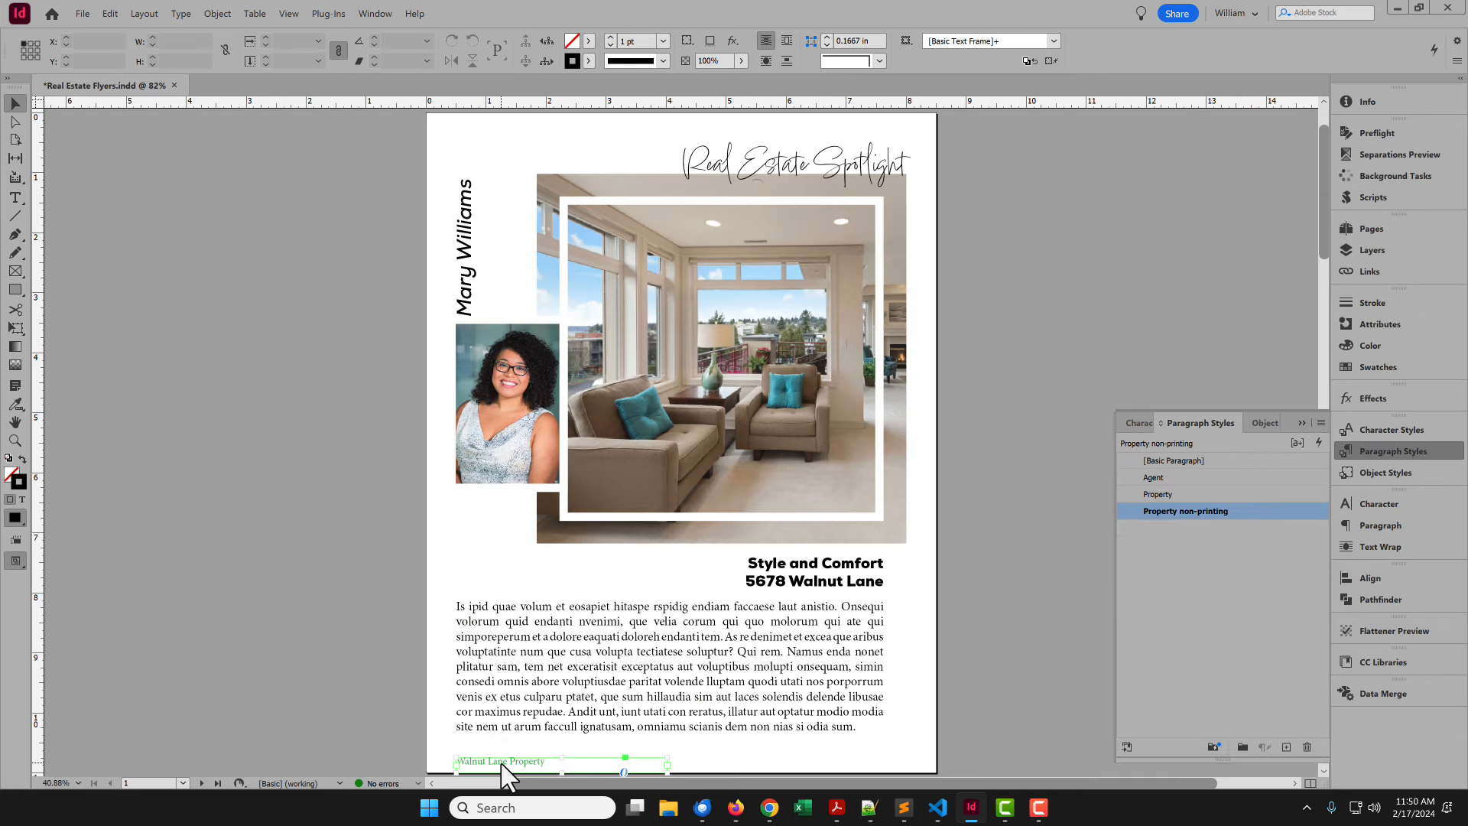
Check the Walnut Lane Property label's text style and run the Sort Pages script by the Property non-printing paragraph style
triple_click(570, 762)
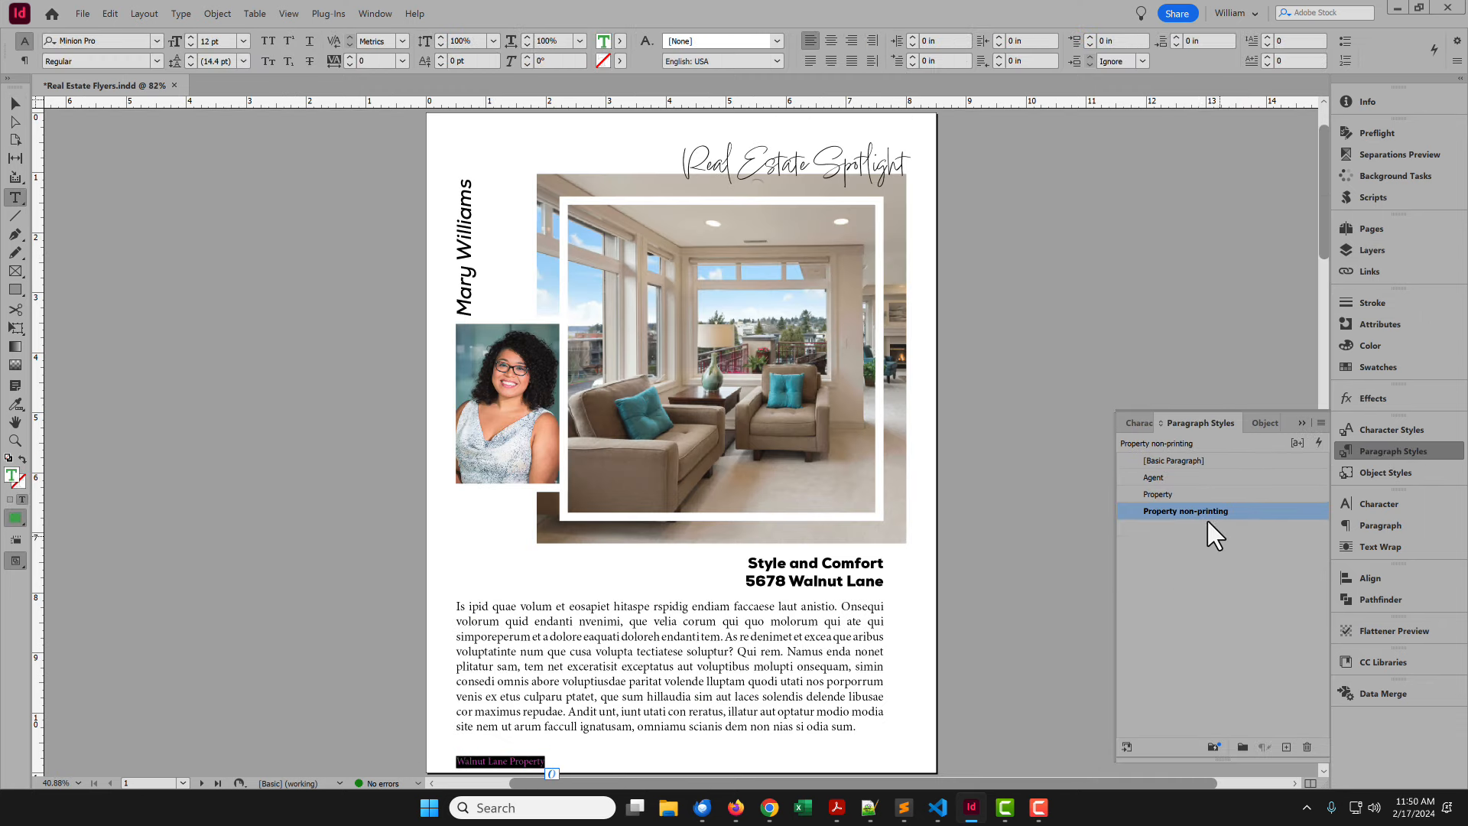
left_click(488, 763)
left_click(1388, 200)
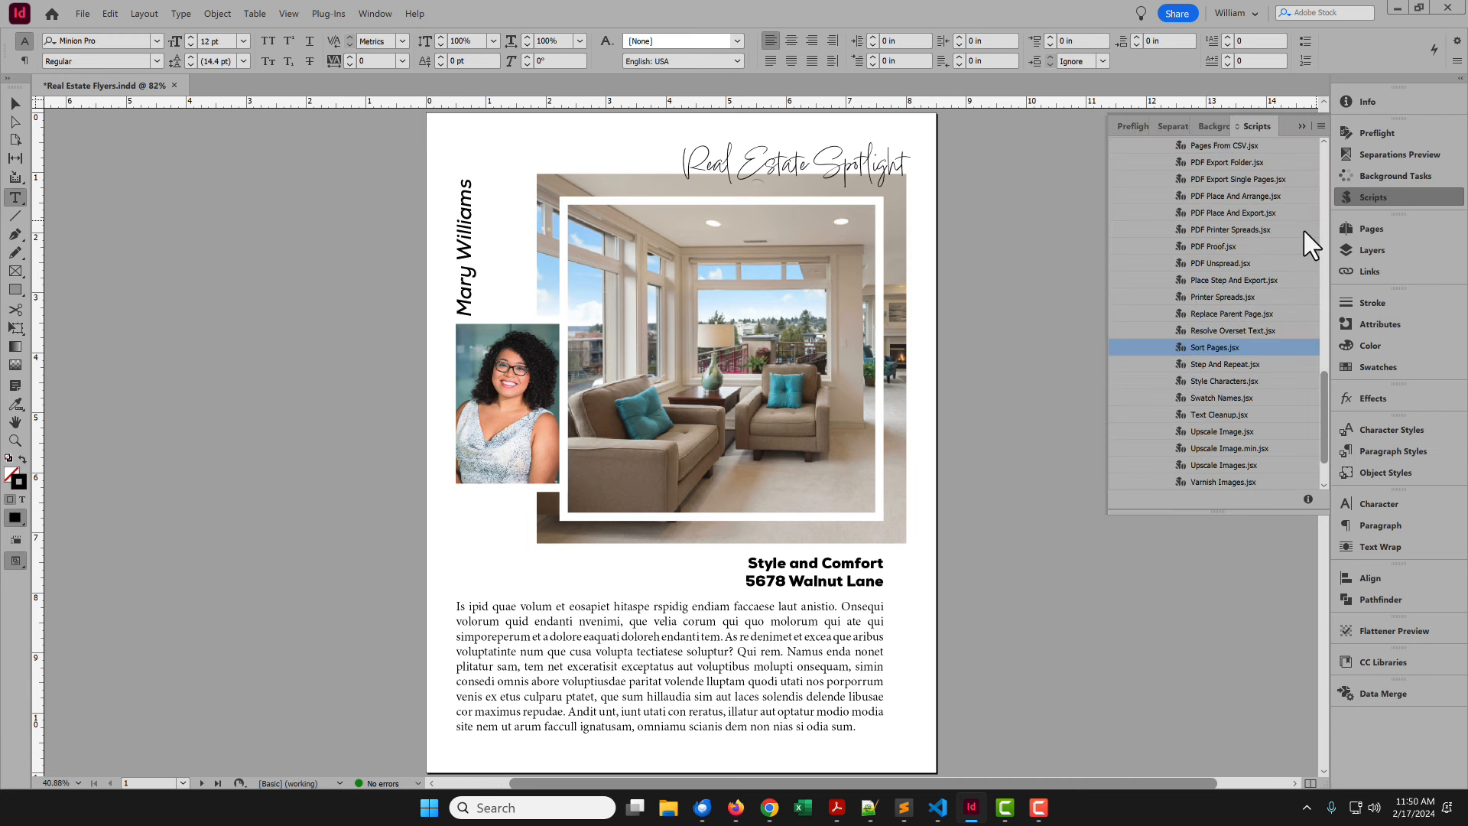
double_click(1217, 346)
left_click(801, 353)
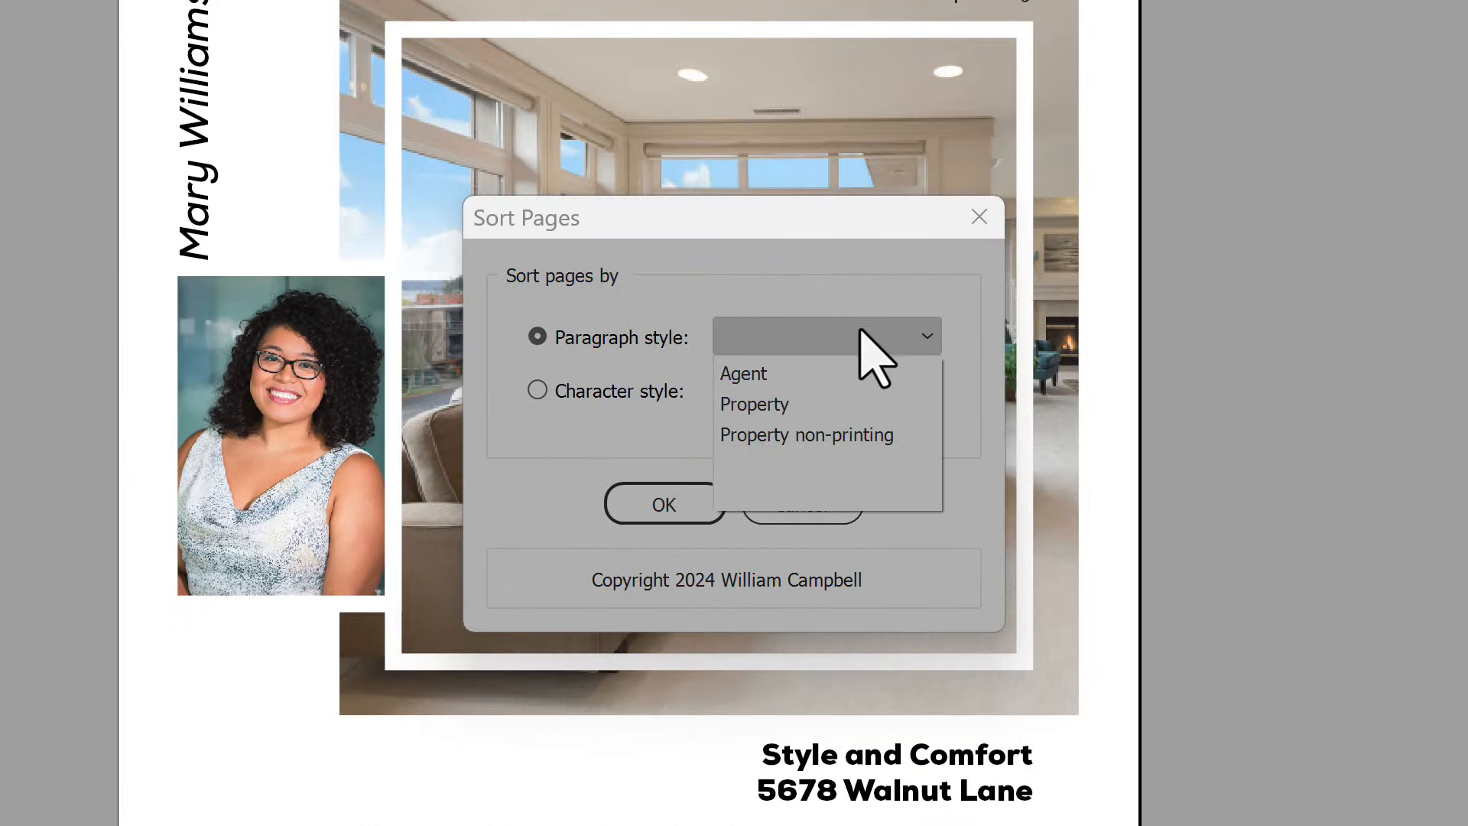
left_click(844, 435)
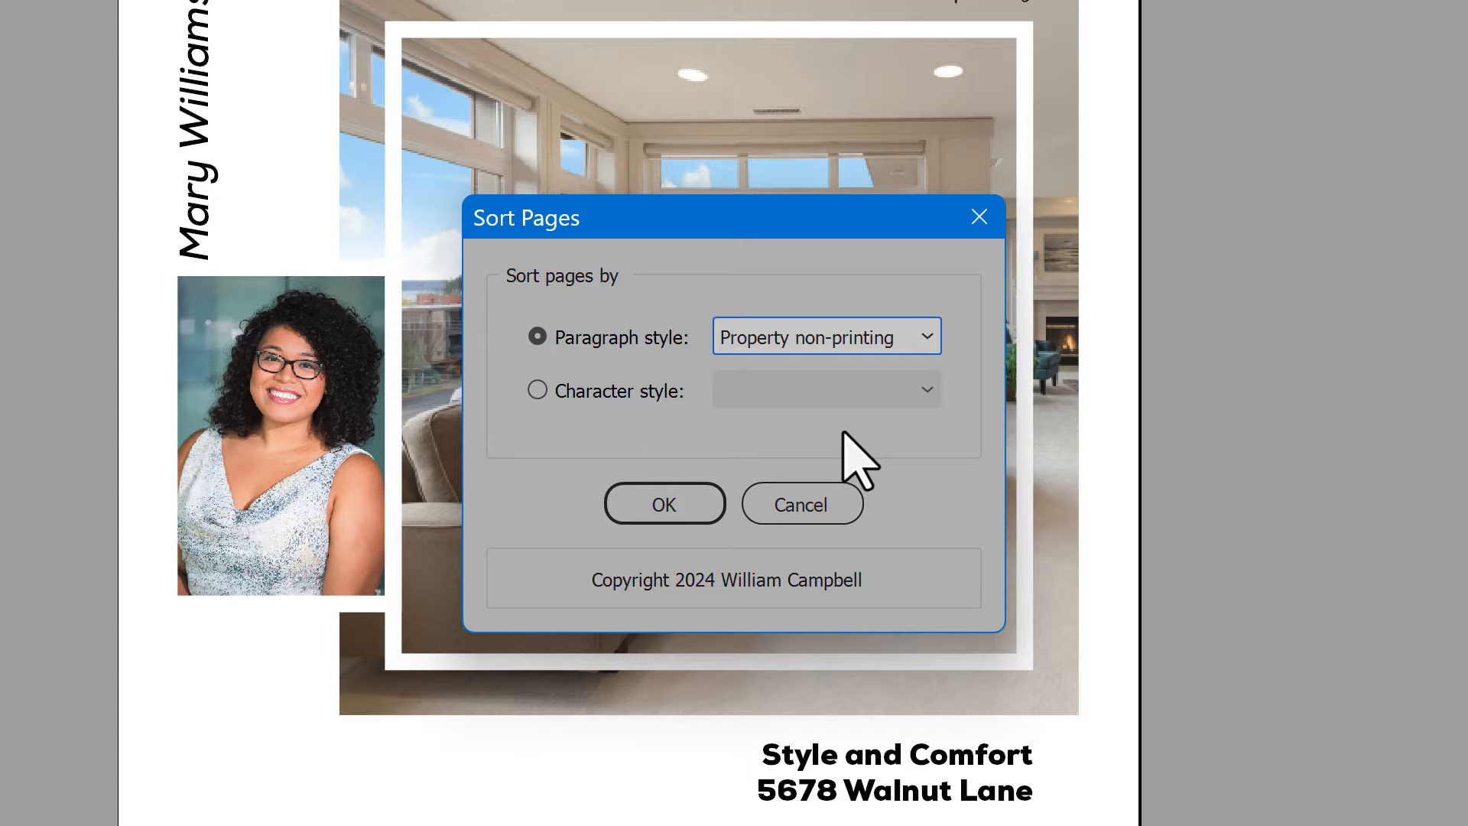
left_click(702, 514)
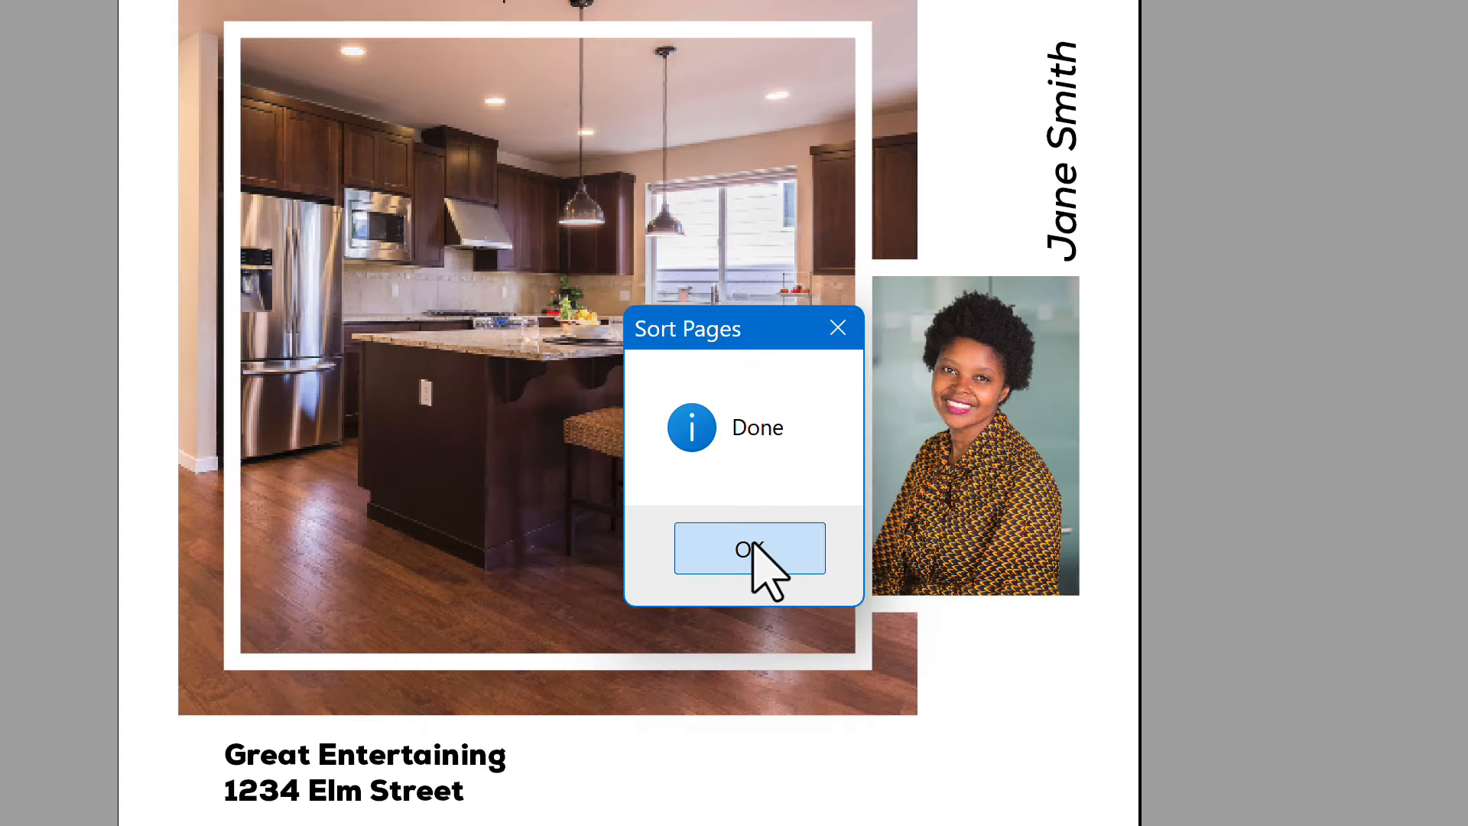
left_click(749, 548)
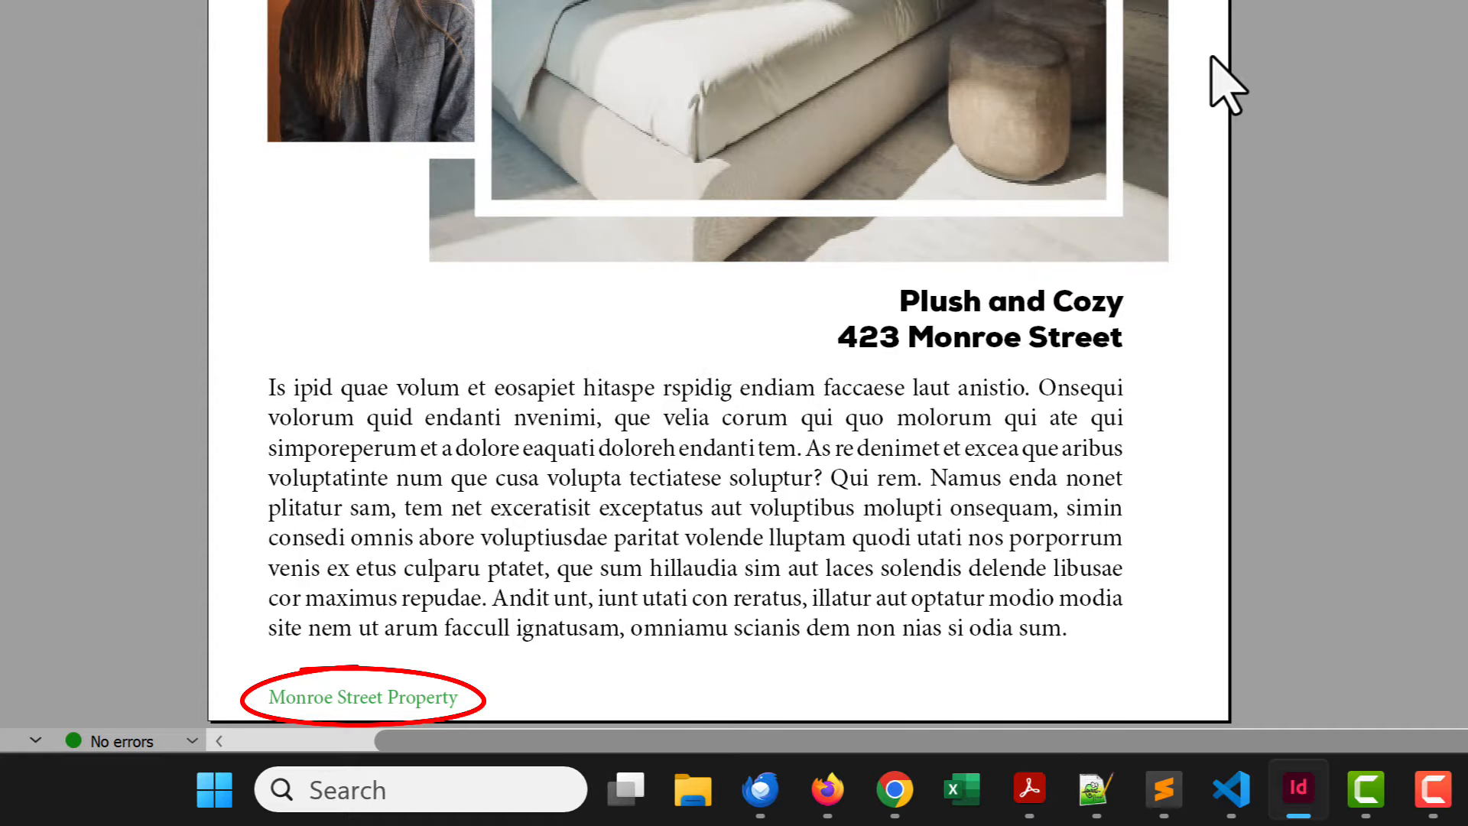
Review the green property labels on the remaining sorted pages and undo the showing of Layer 2
key("shift+Page_Down")
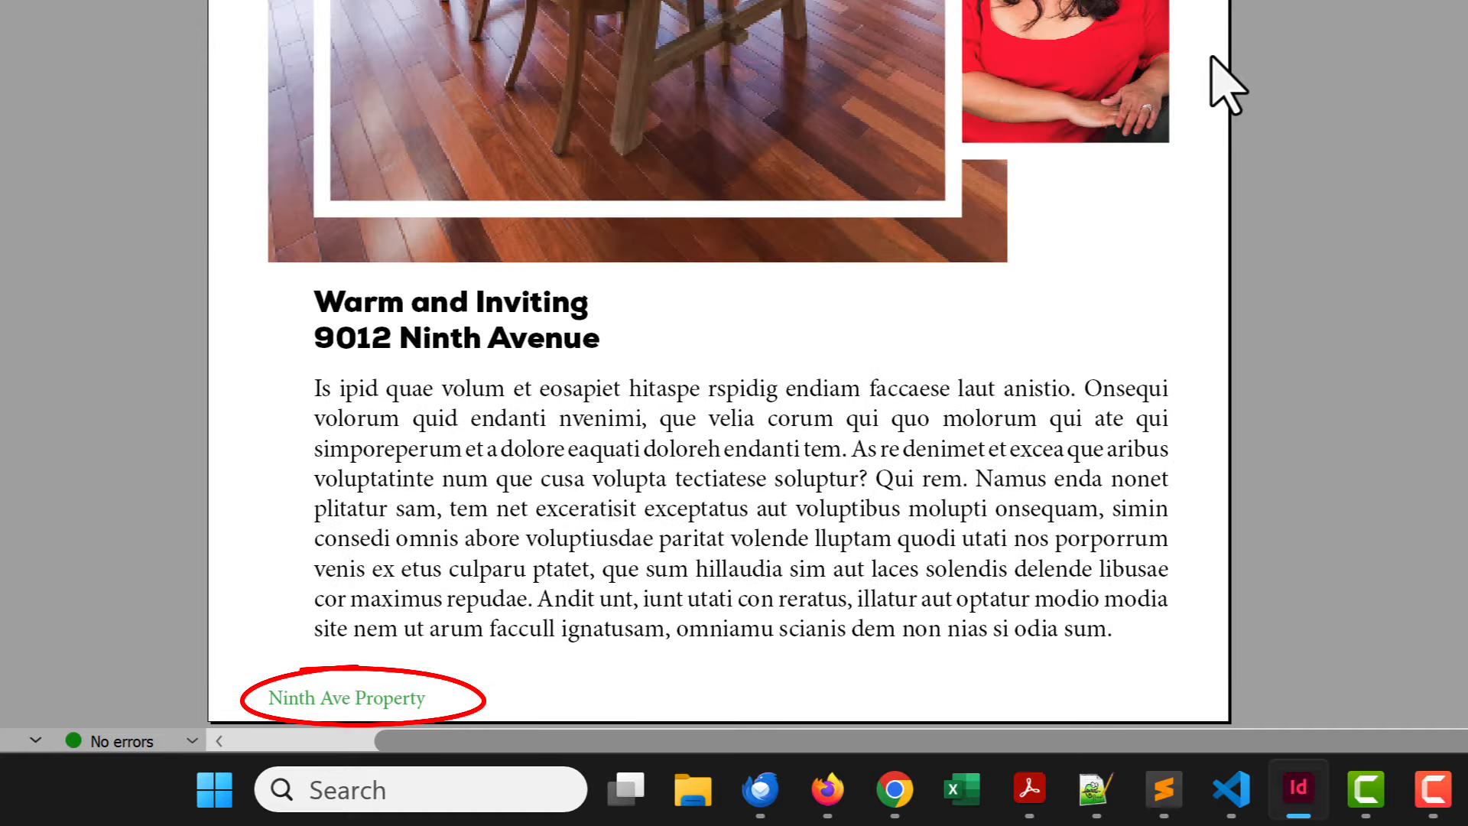
key("shift+Page_Down")
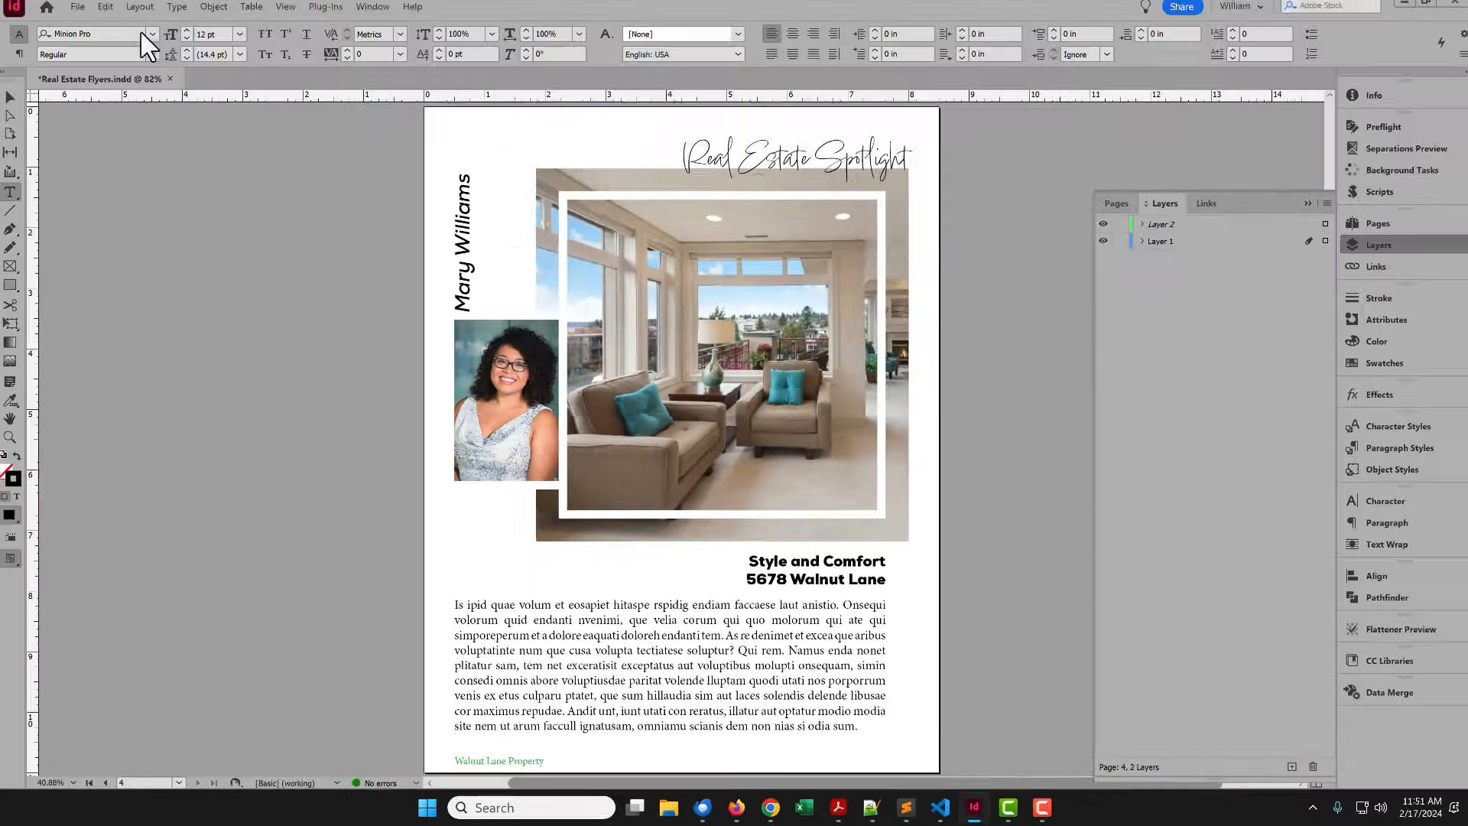
left_click(110, 14)
left_click(120, 35)
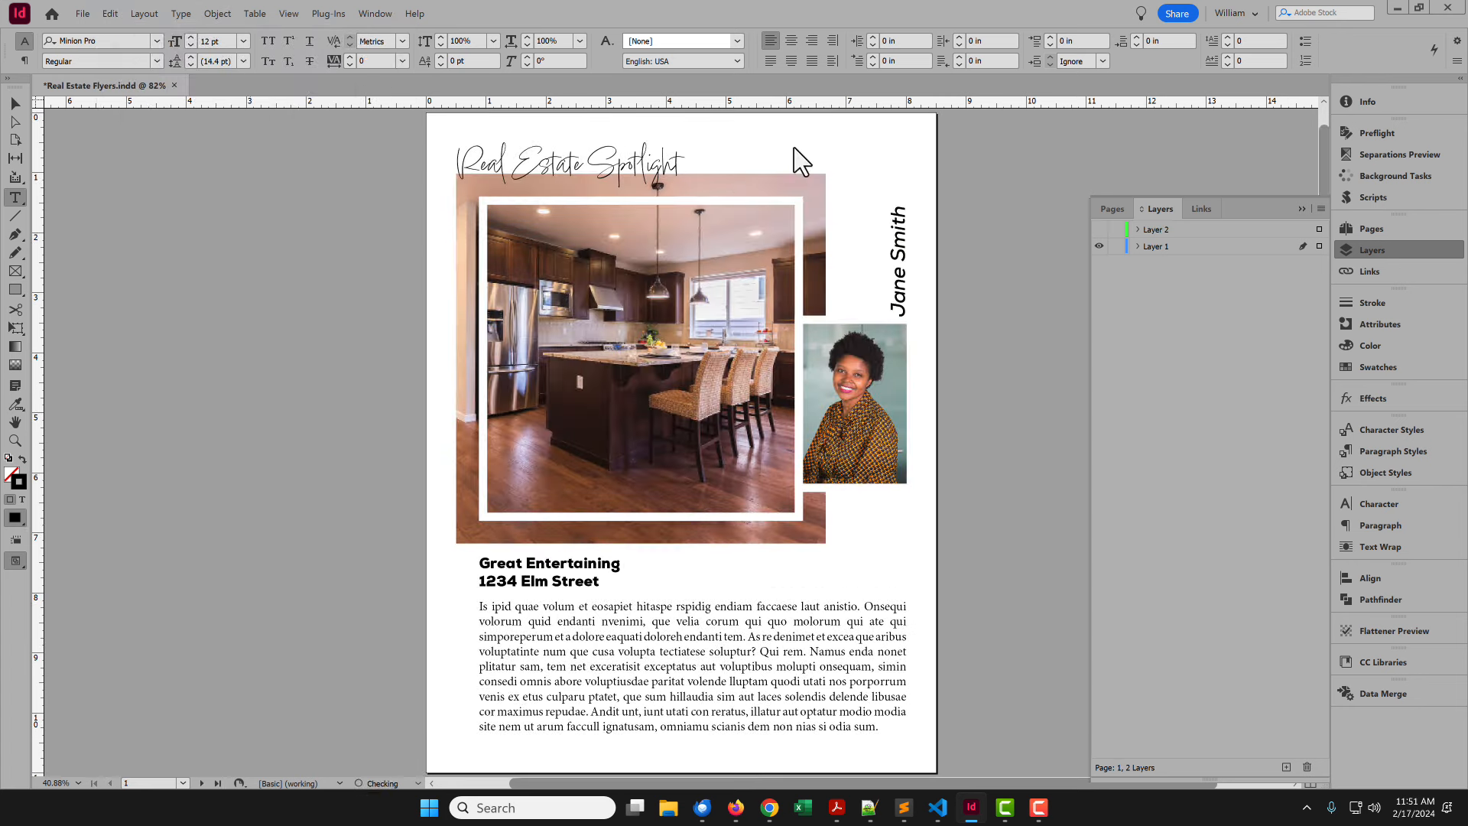
left_click(1388, 248)
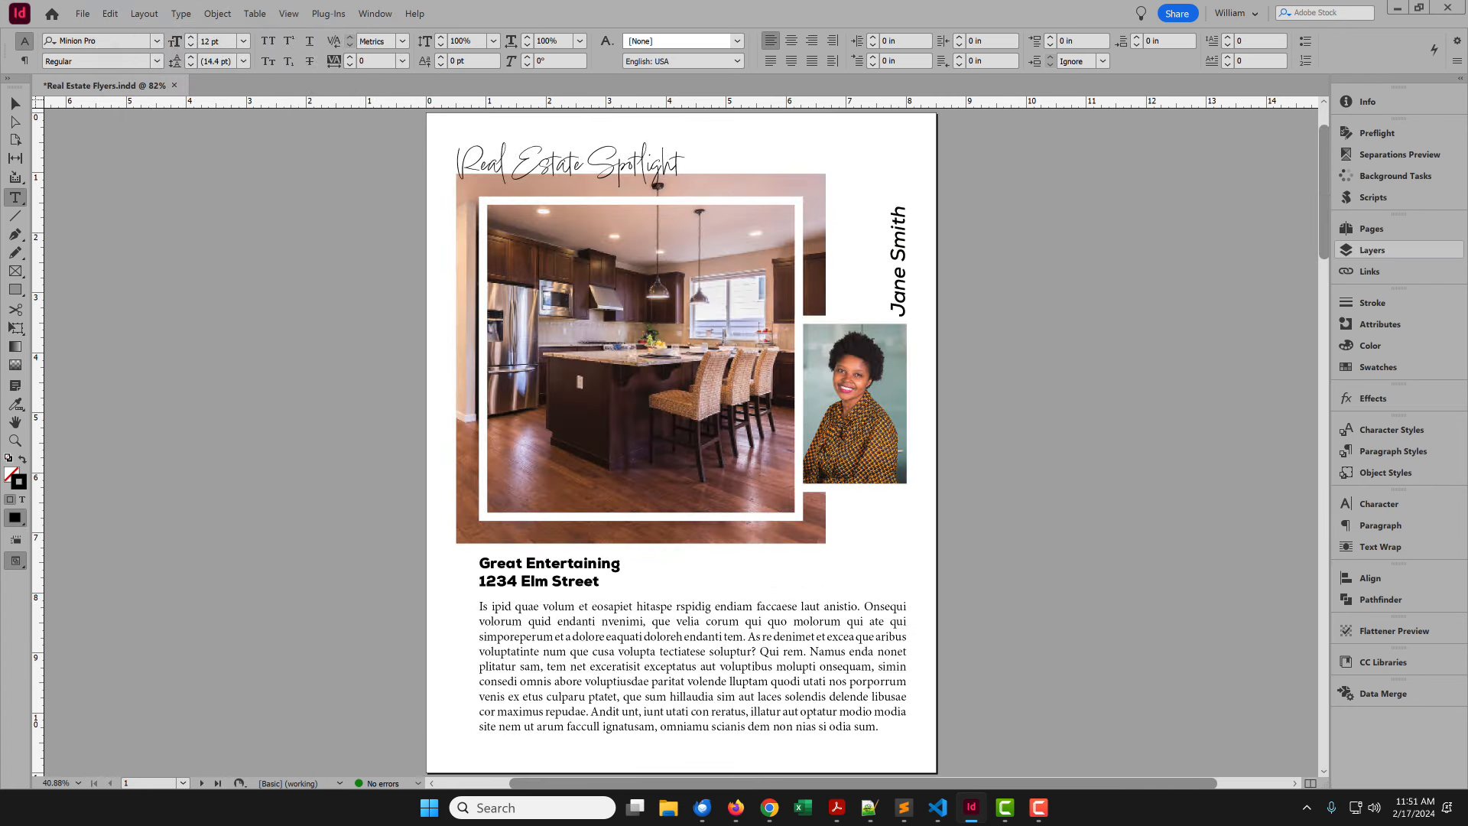